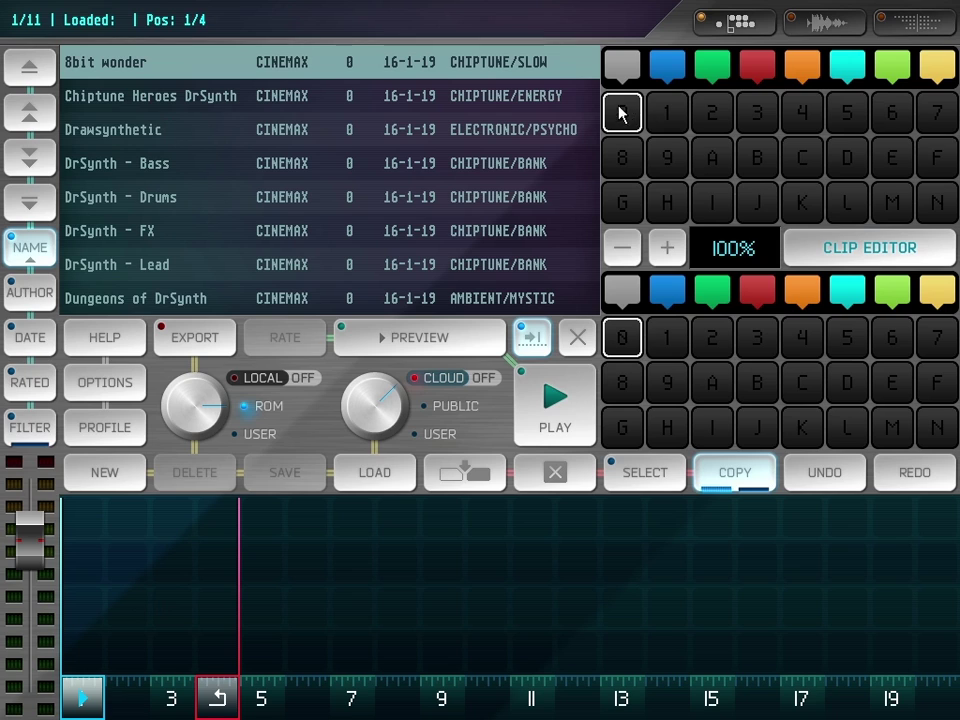
- Browse the song banks and select the DrSynth - Drums bank
double_click(150, 72)
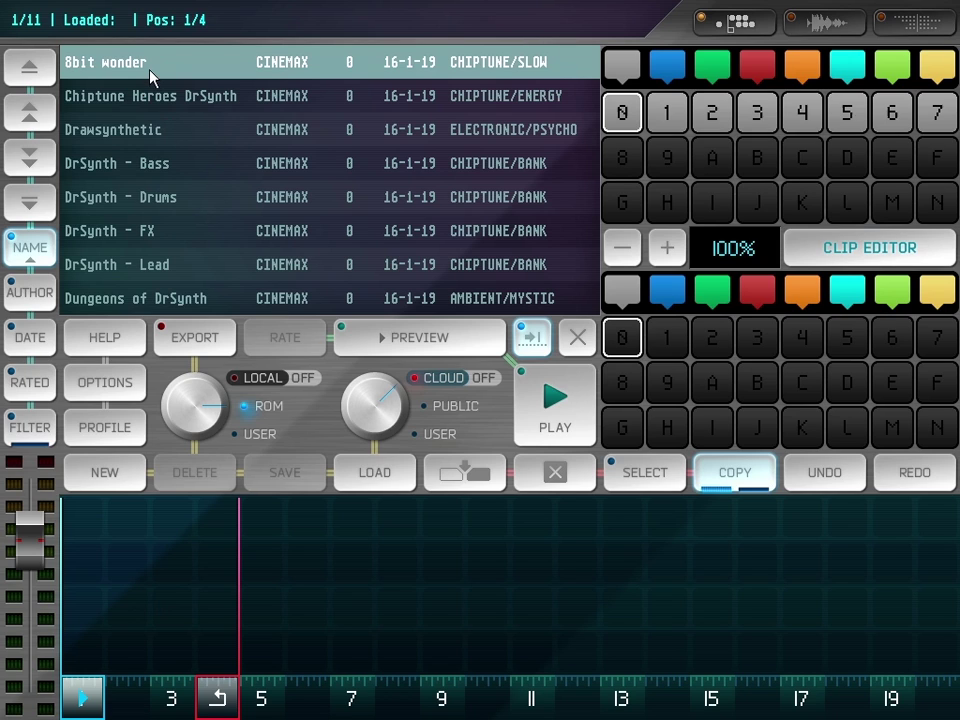
click(158, 112)
click(156, 131)
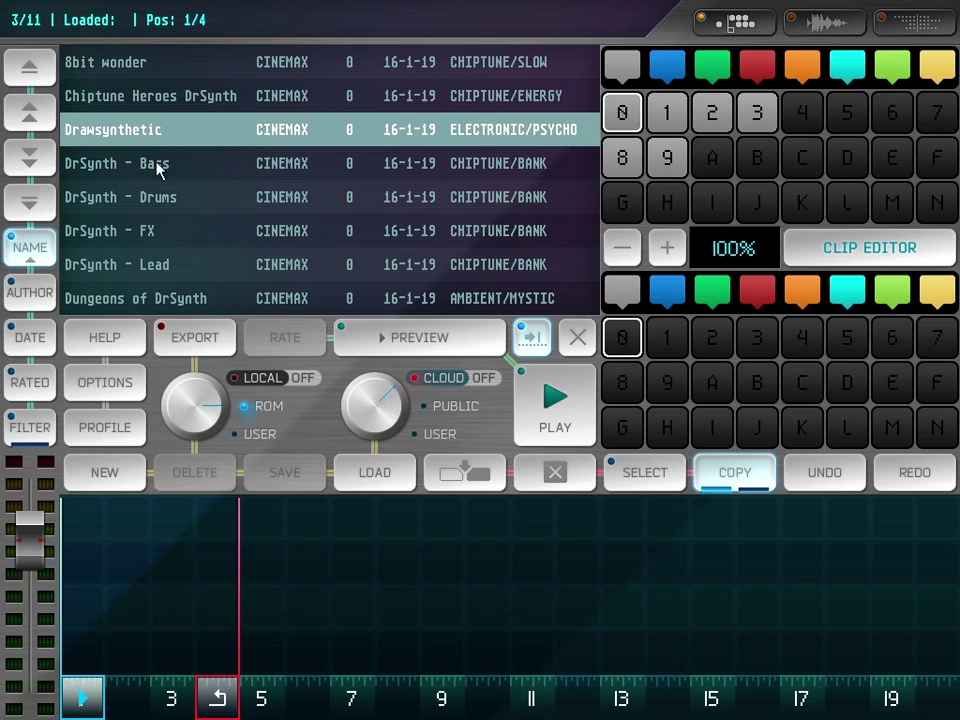
click(157, 174)
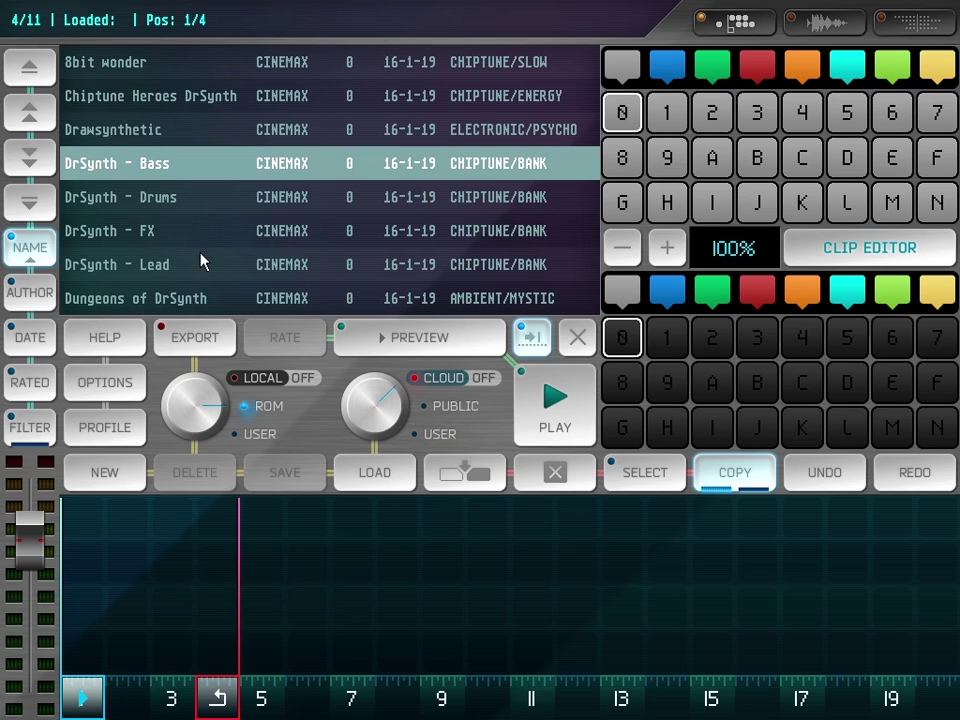
click(91, 202)
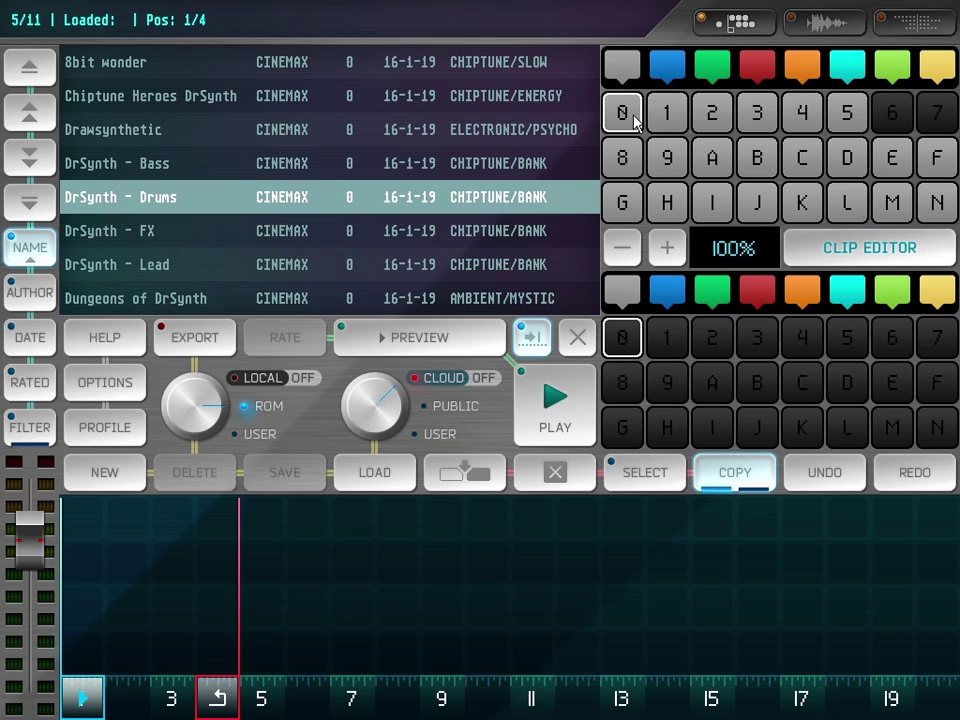
- Audition drum patterns 1–4 and A, then return to pattern 0
click(711, 120)
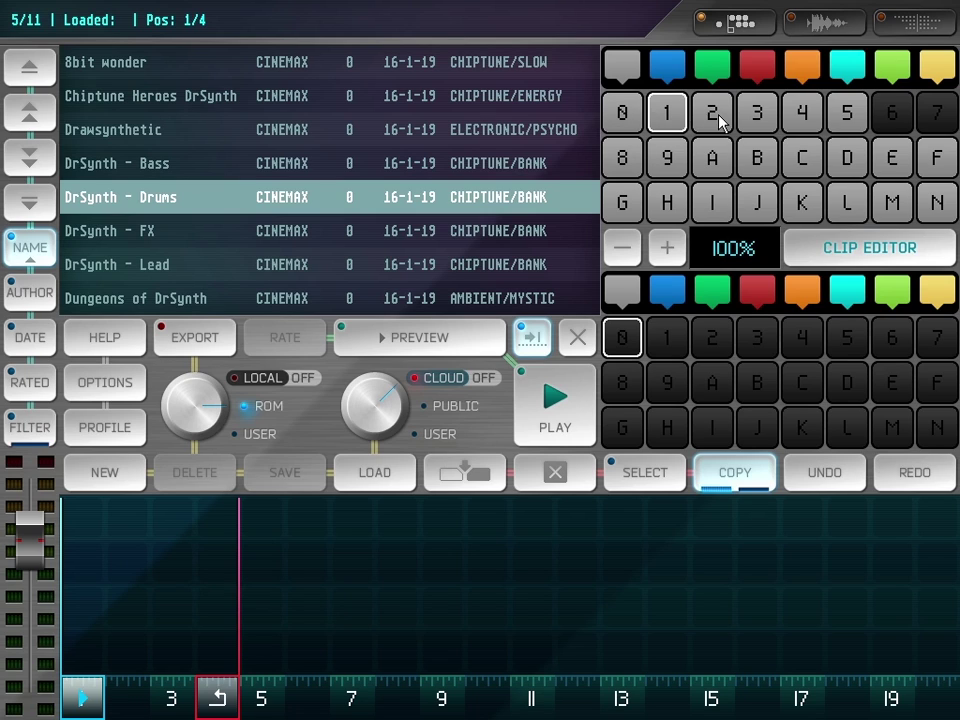
click(716, 120)
click(766, 120)
click(807, 120)
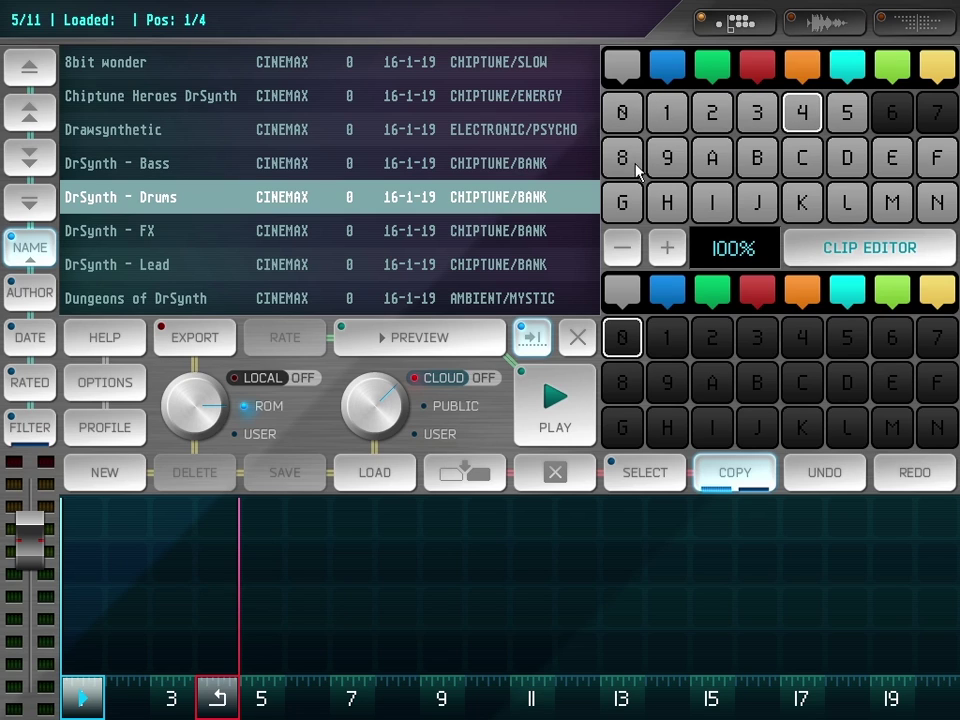
click(712, 158)
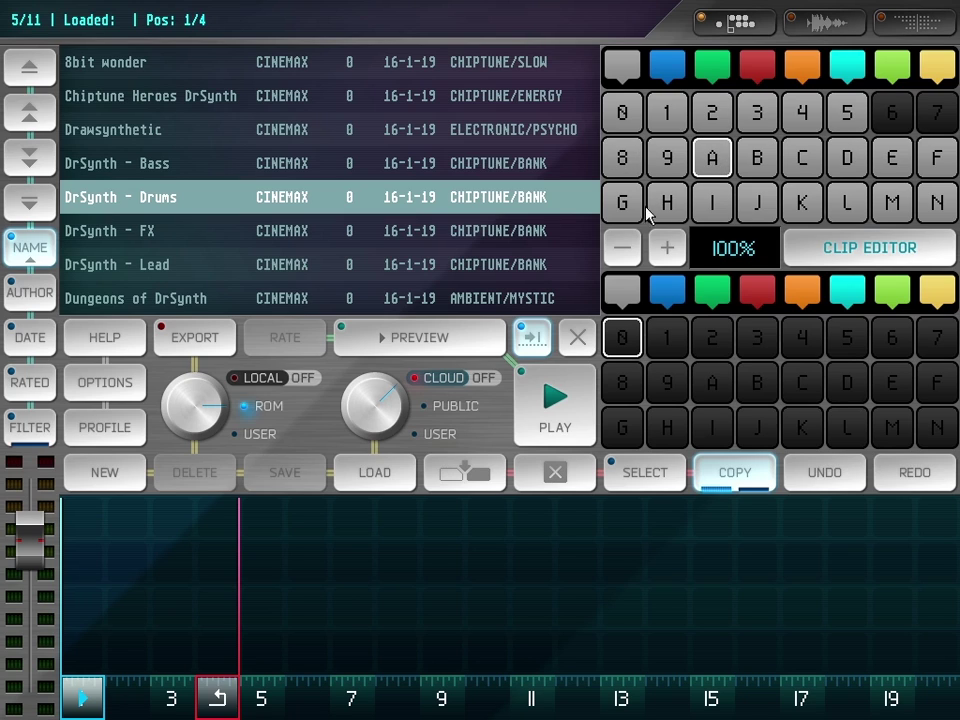
click(626, 118)
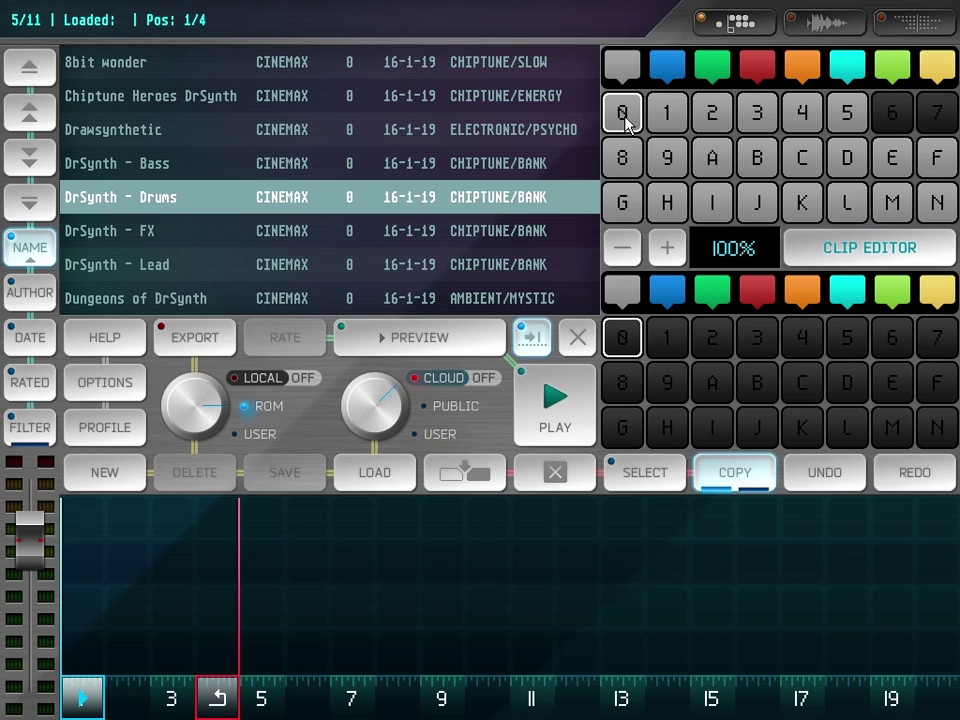
- Fill track 1 bars 1–4 with drum clip 0
click(624, 338)
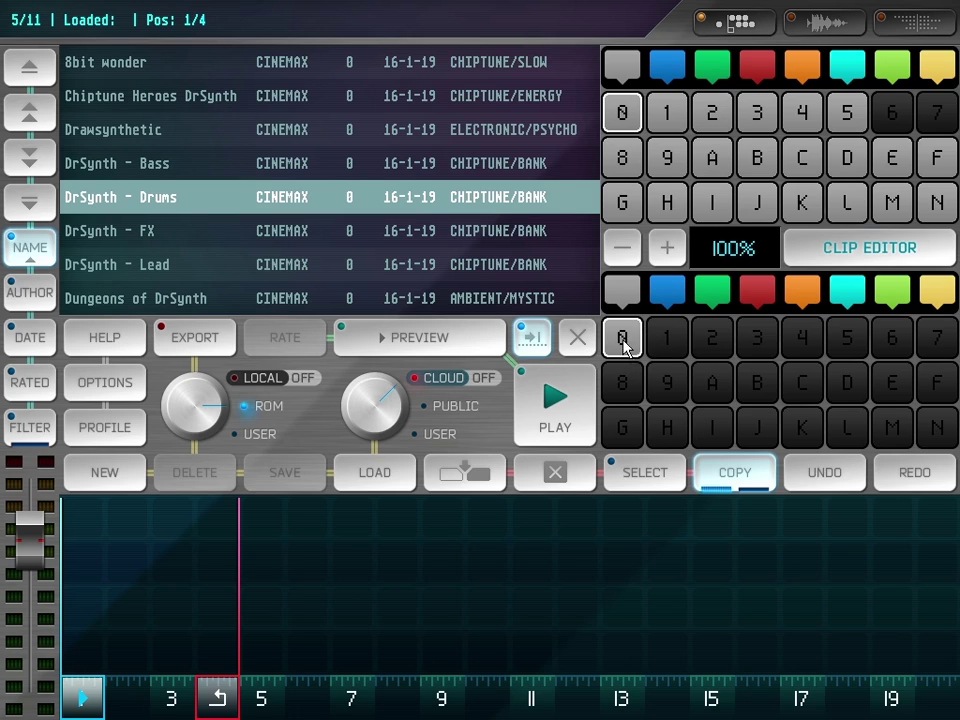
mouse_move(624, 338)
mouse_down()
mouse_move(183, 515)
mouse_move(70, 520)
mouse_up()
click(168, 517)
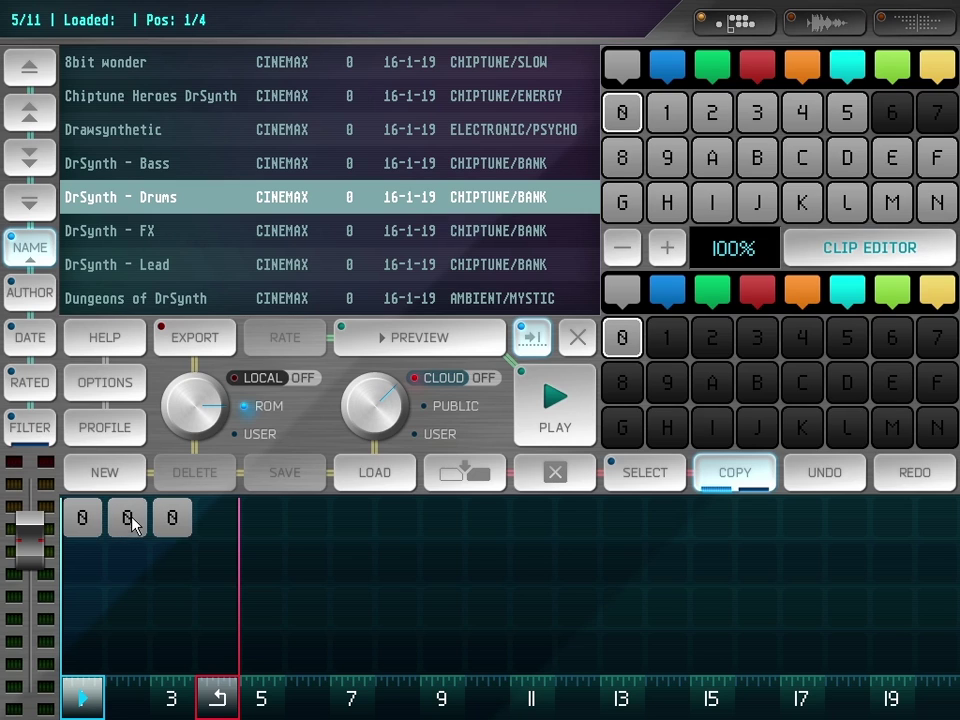
drag(134, 522, 193, 528)
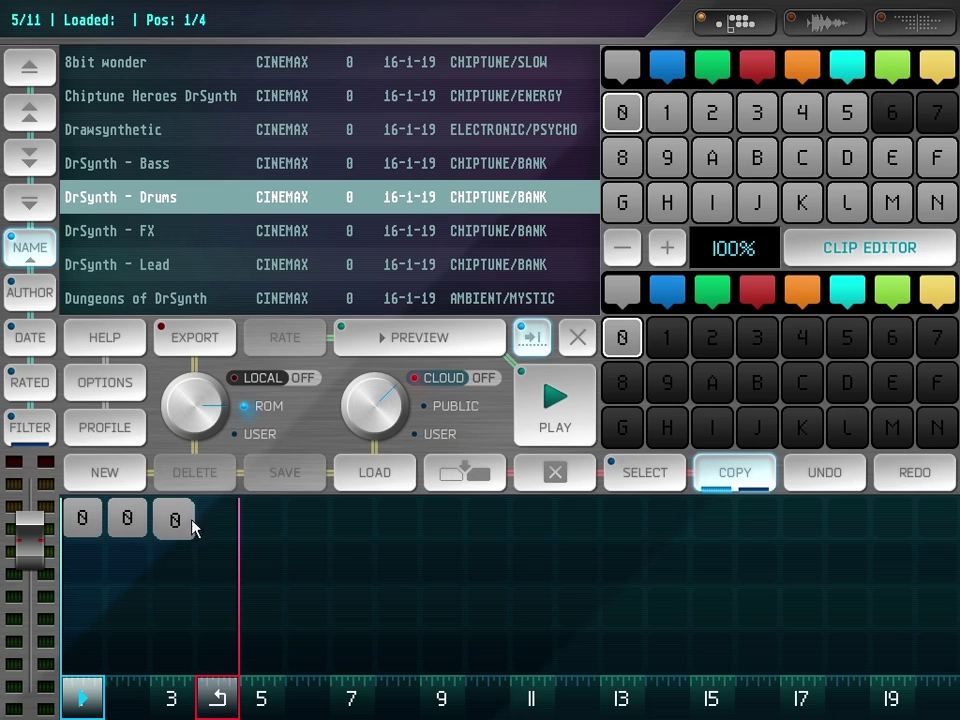
- Play the drum loop, stop it, and select the DrSynth - Bass bank
click(551, 401)
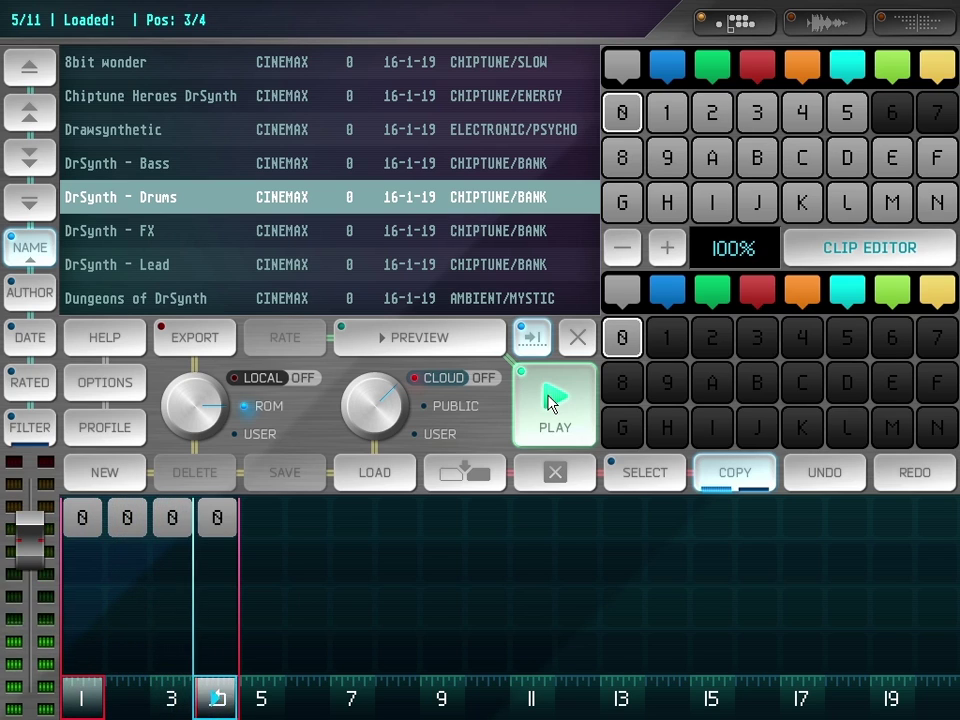
click(551, 400)
click(170, 165)
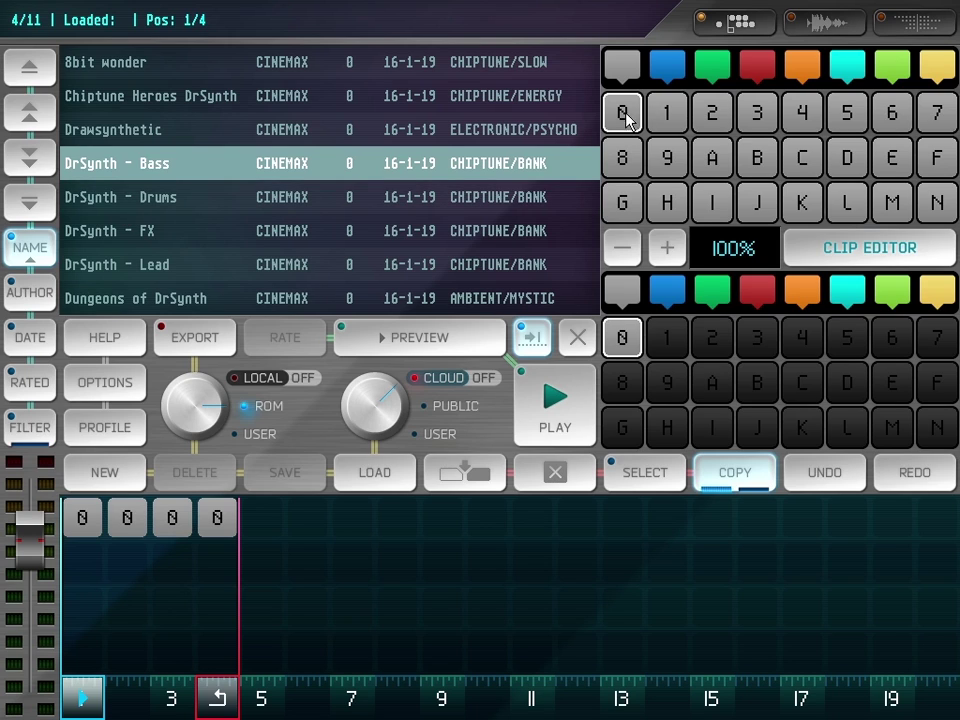
- Try several clip colours and settle on blue for the bass clip
click(622, 340)
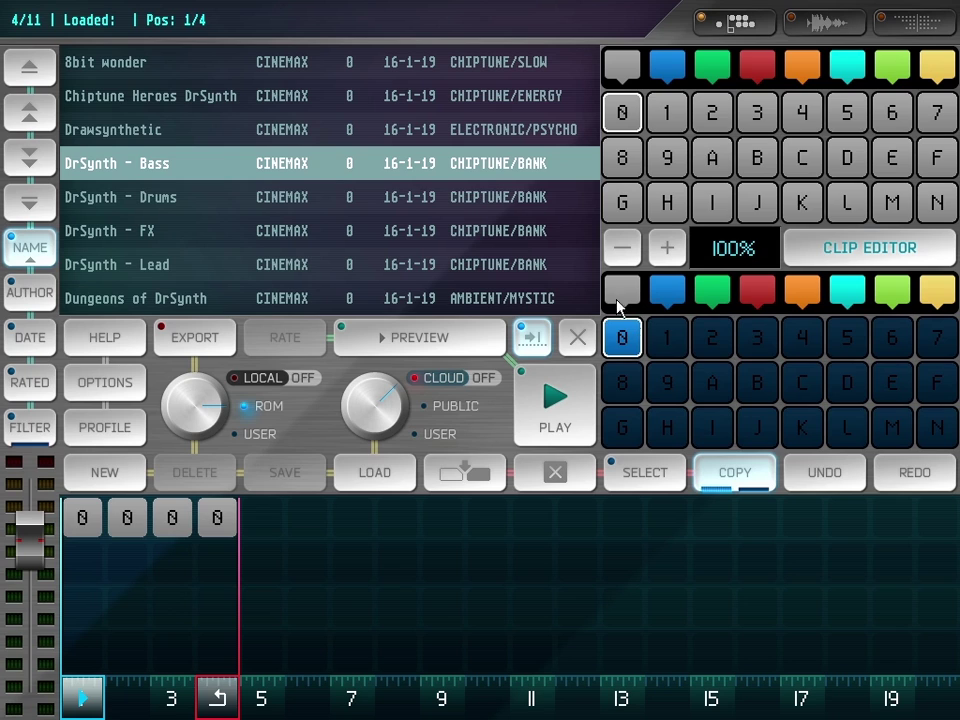
click(712, 292)
click(793, 292)
click(855, 292)
click(930, 292)
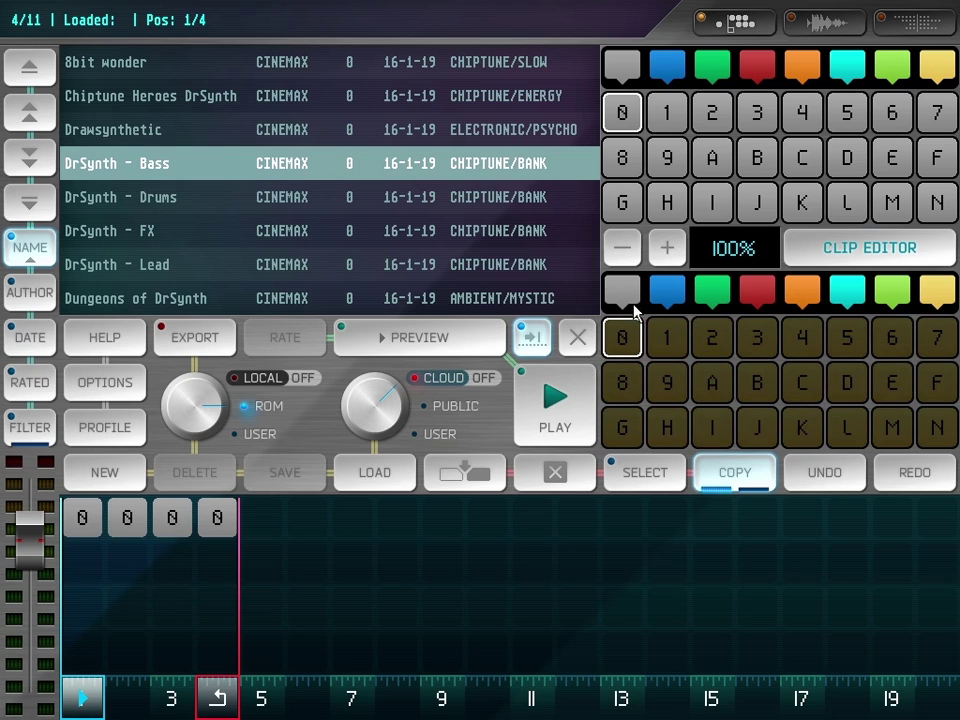
click(624, 296)
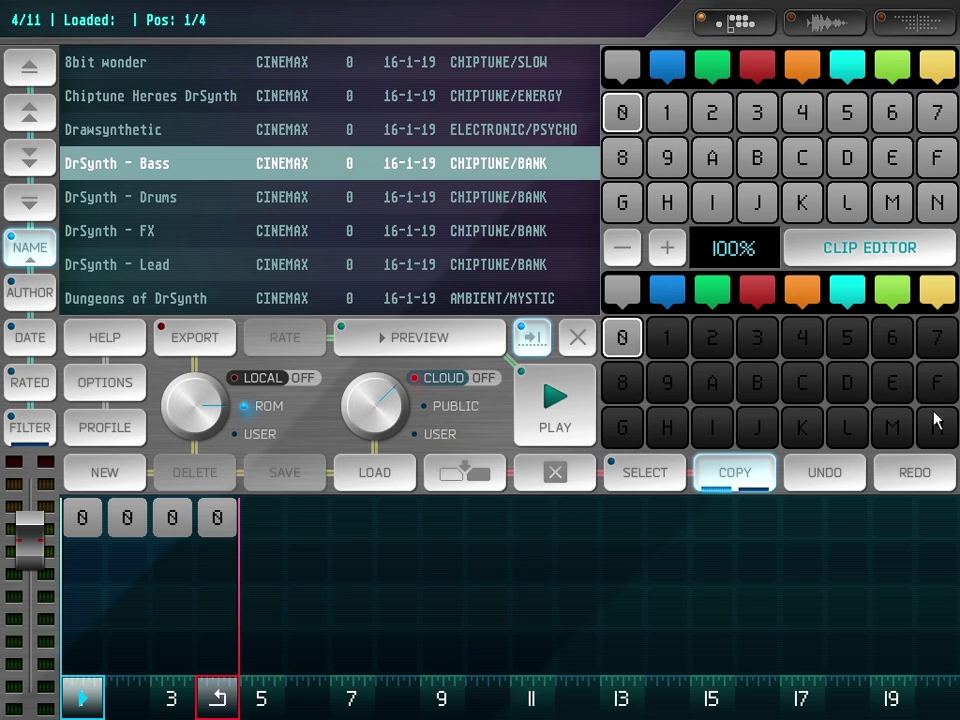
click(670, 292)
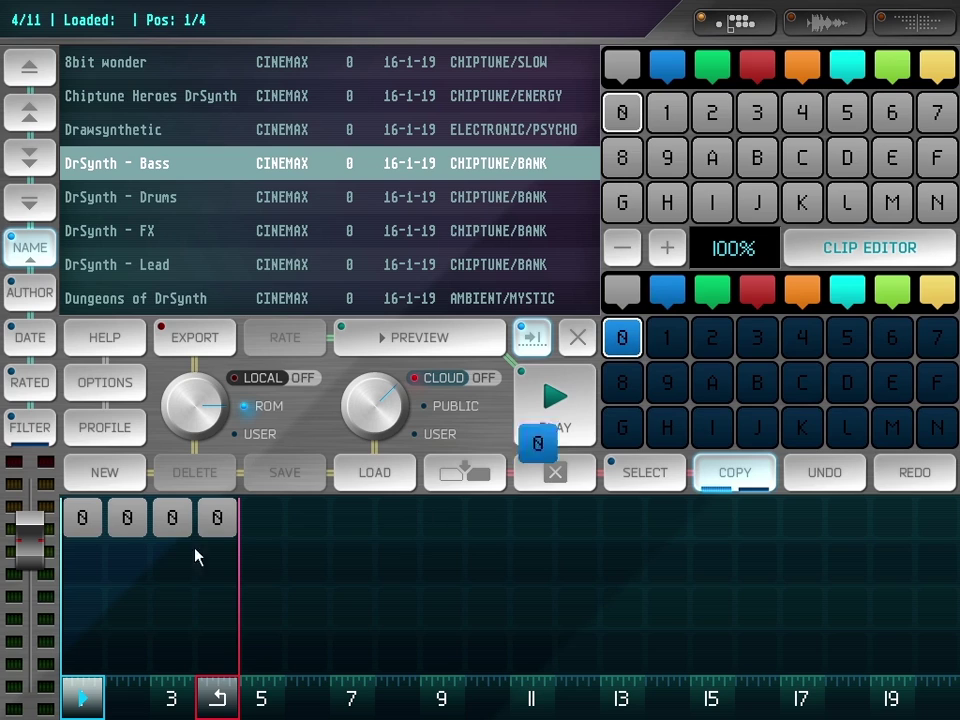
- Place four blue bass clip-0 patterns on track 2 and play the loop
drag(622, 340, 80, 561)
click(128, 562)
click(172, 562)
click(218, 562)
click(545, 415)
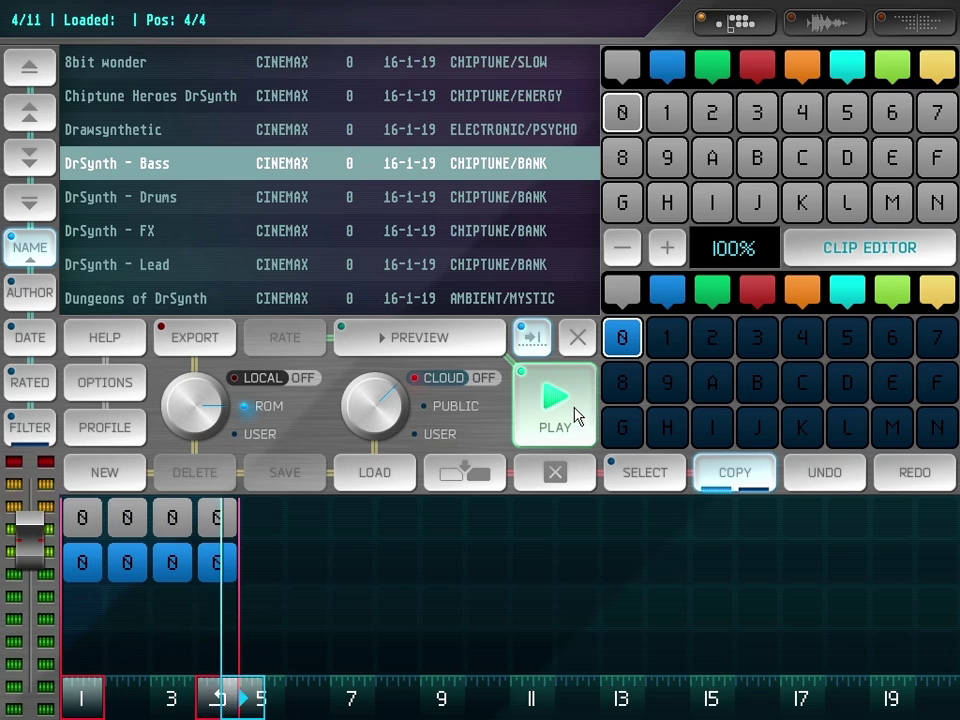
click(578, 414)
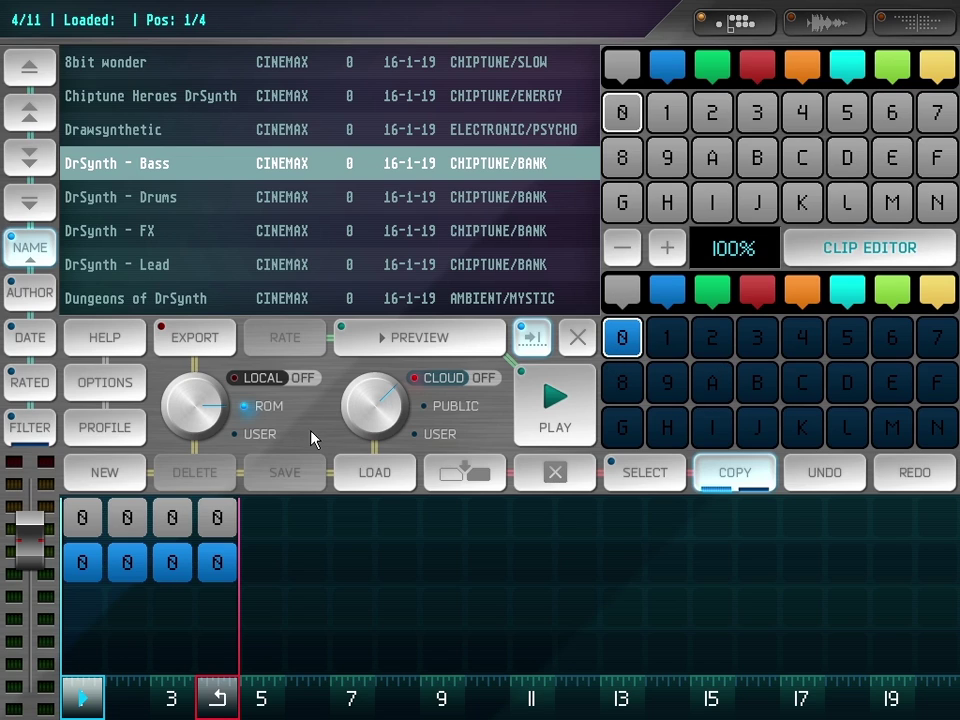
- Show the user song list and start saving the song named 'test'
click(187, 420)
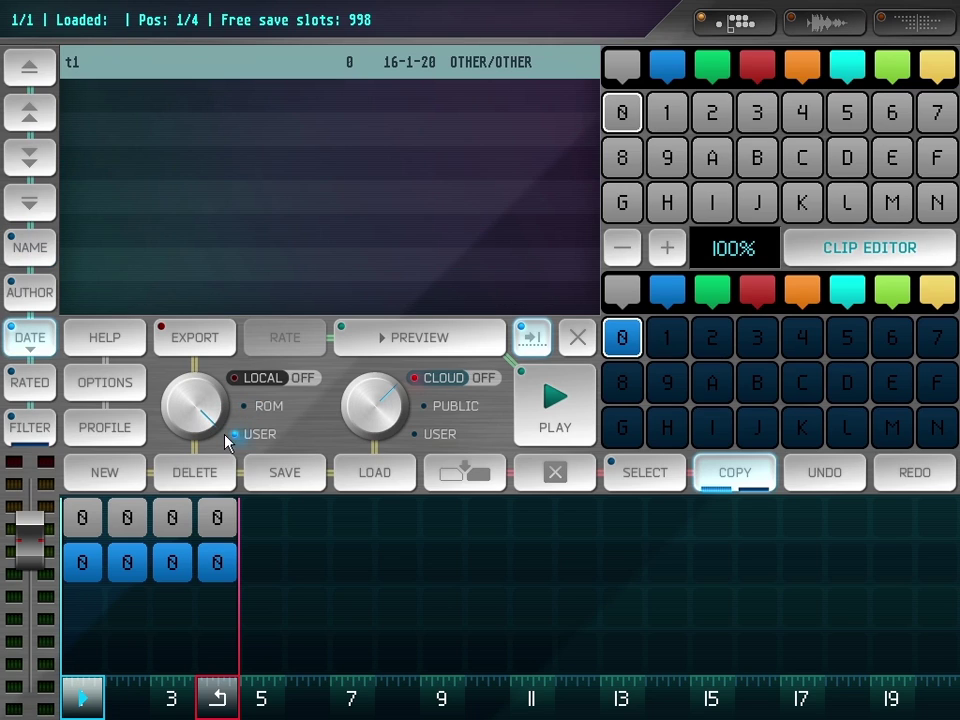
click(303, 477)
click(620, 298)
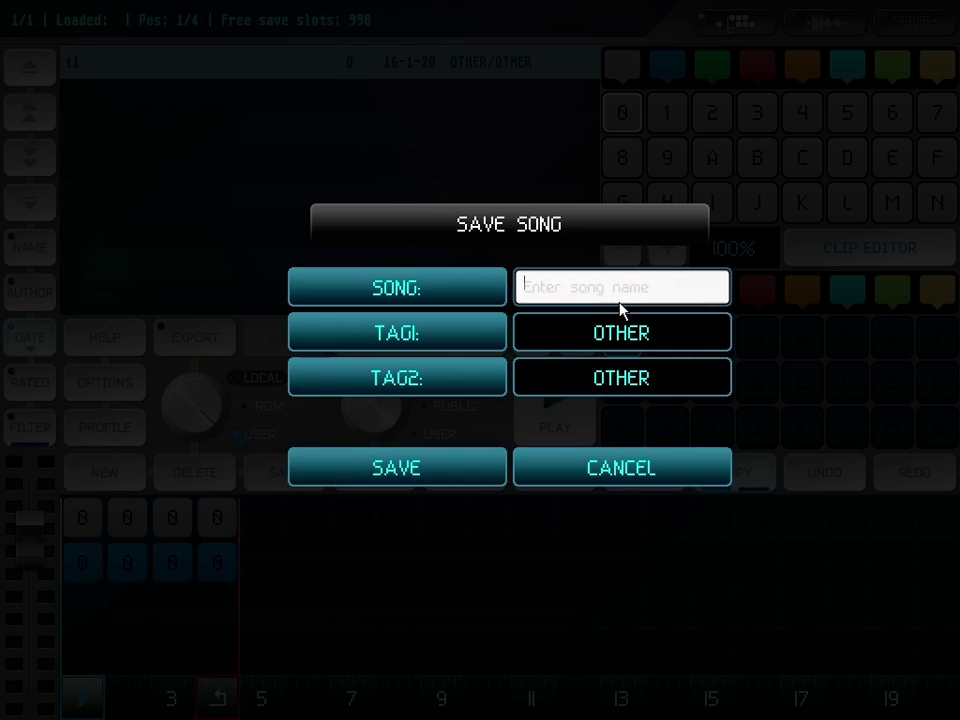
text(sdkjfgj)
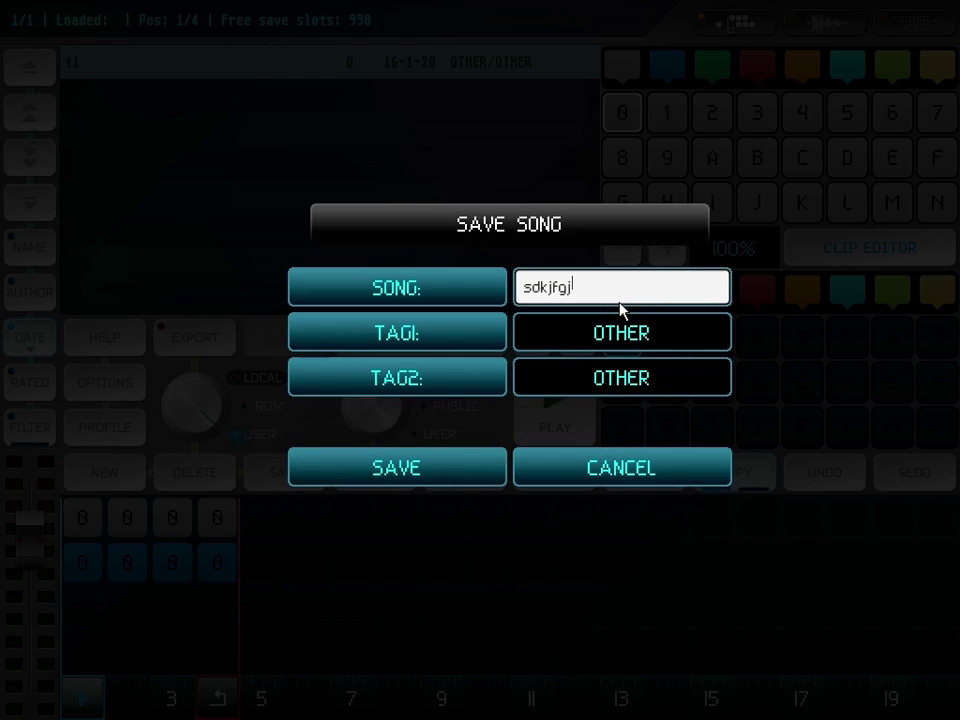
key(ctrl+a)
text(test)
- Tag the song CHIPTUNE for TAG1 and CRAZY for TAG2
click(620, 336)
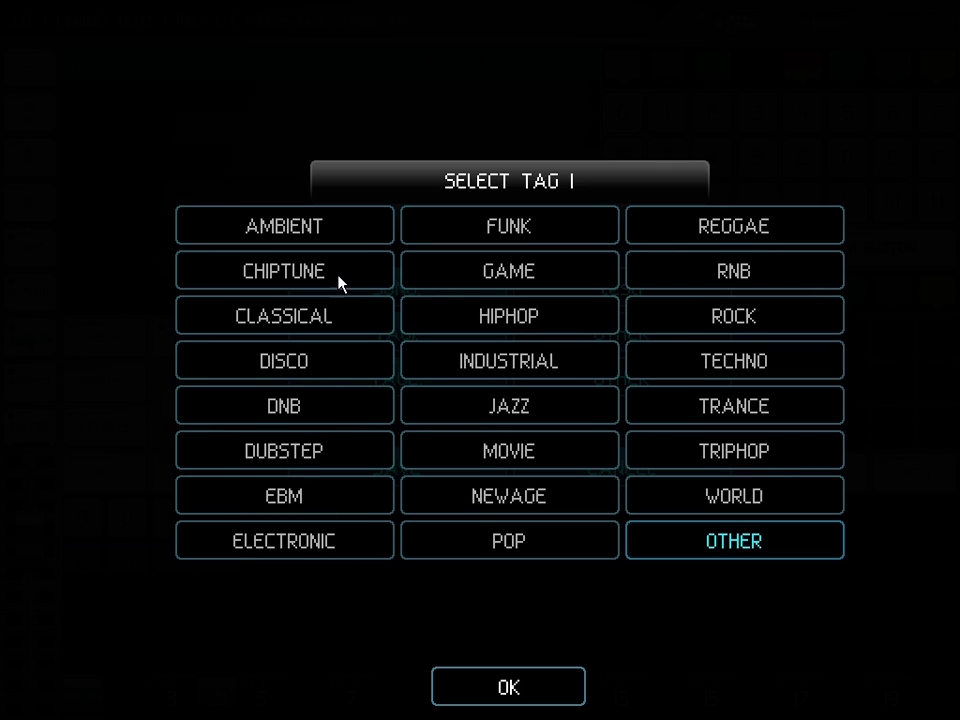
click(303, 276)
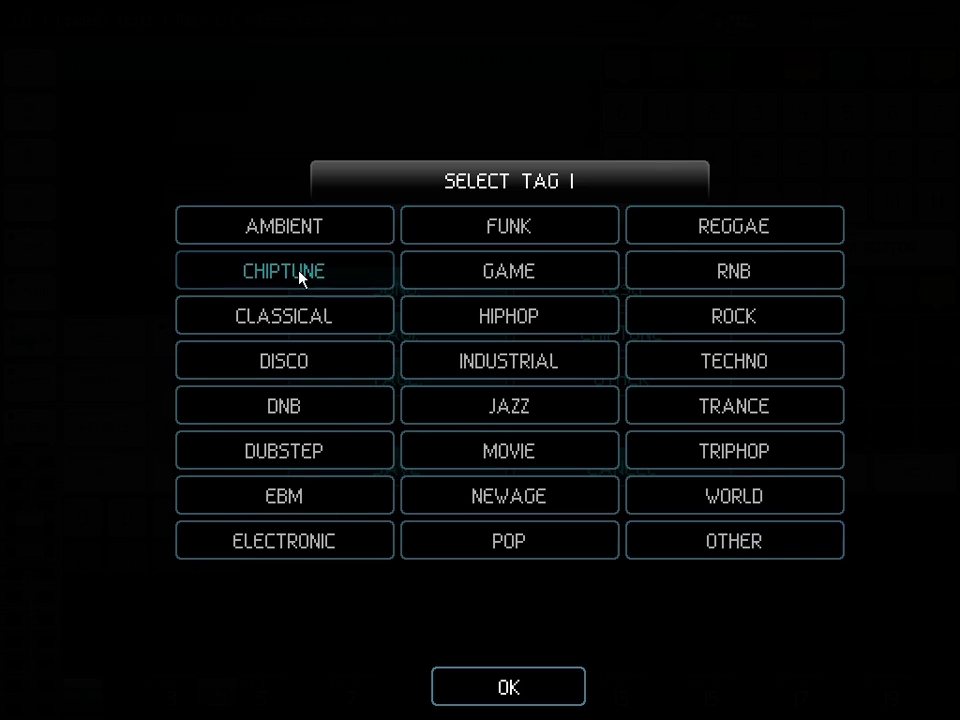
click(524, 688)
click(632, 376)
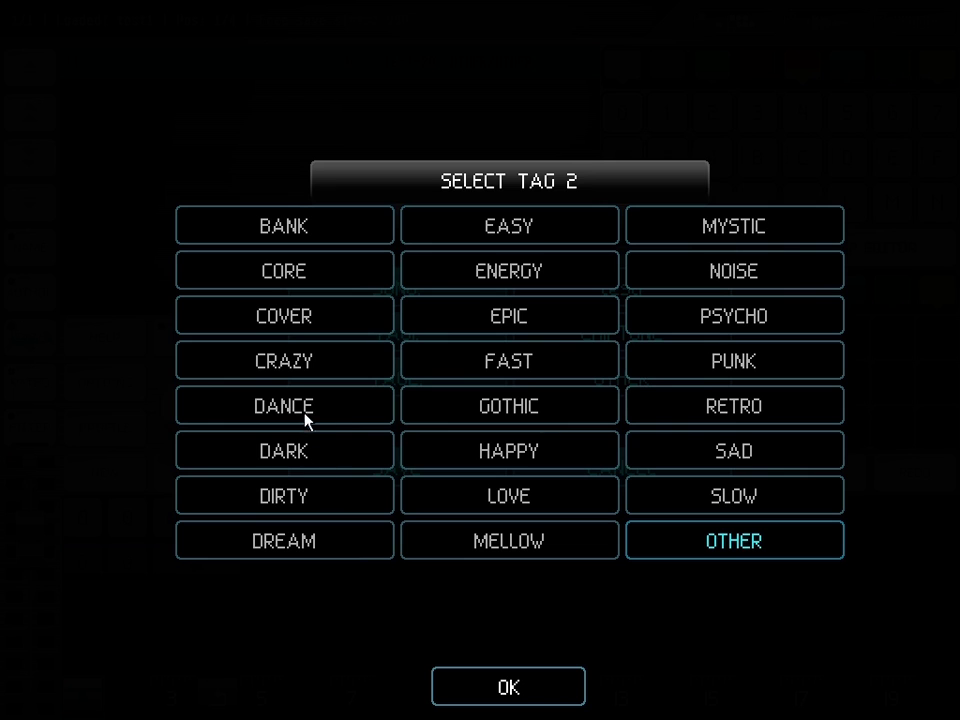
click(319, 368)
click(536, 690)
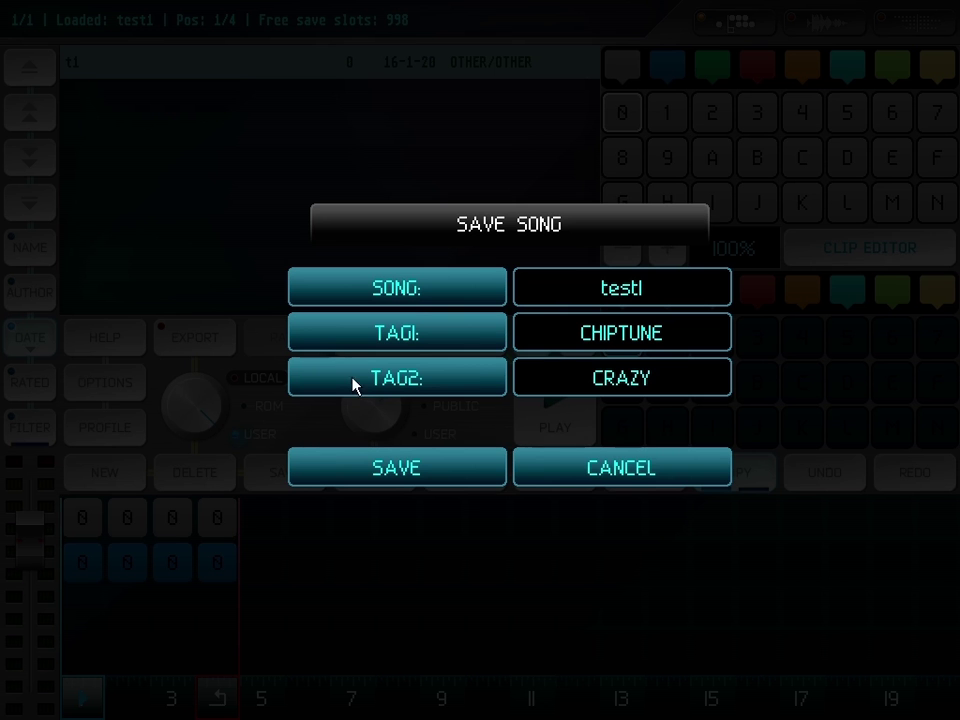
- Save the tagged song locally and play it briefly
click(402, 475)
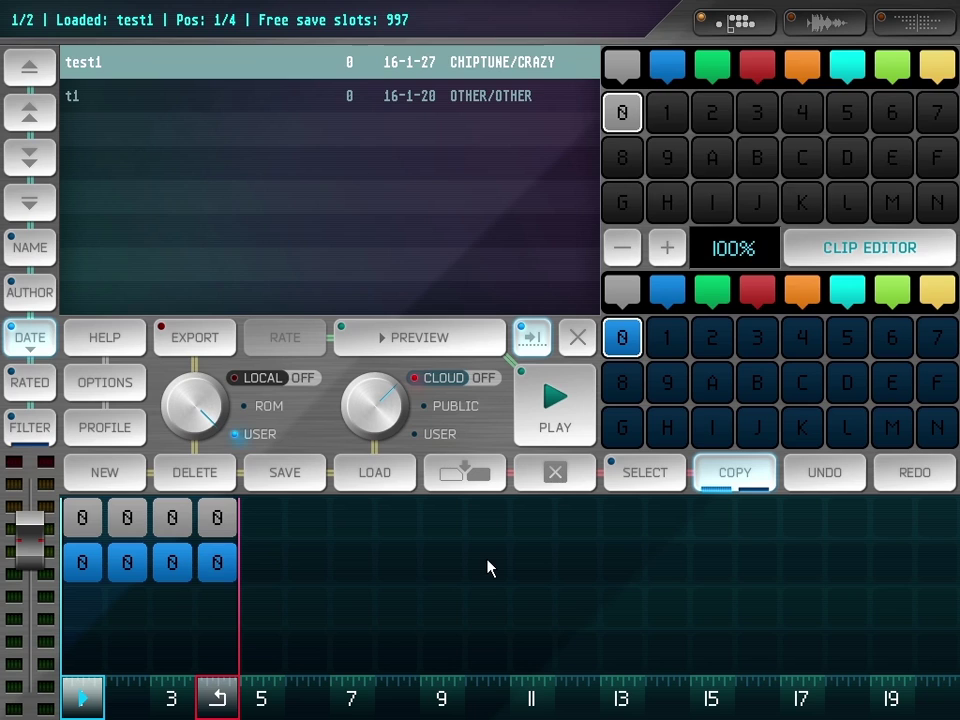
click(572, 403)
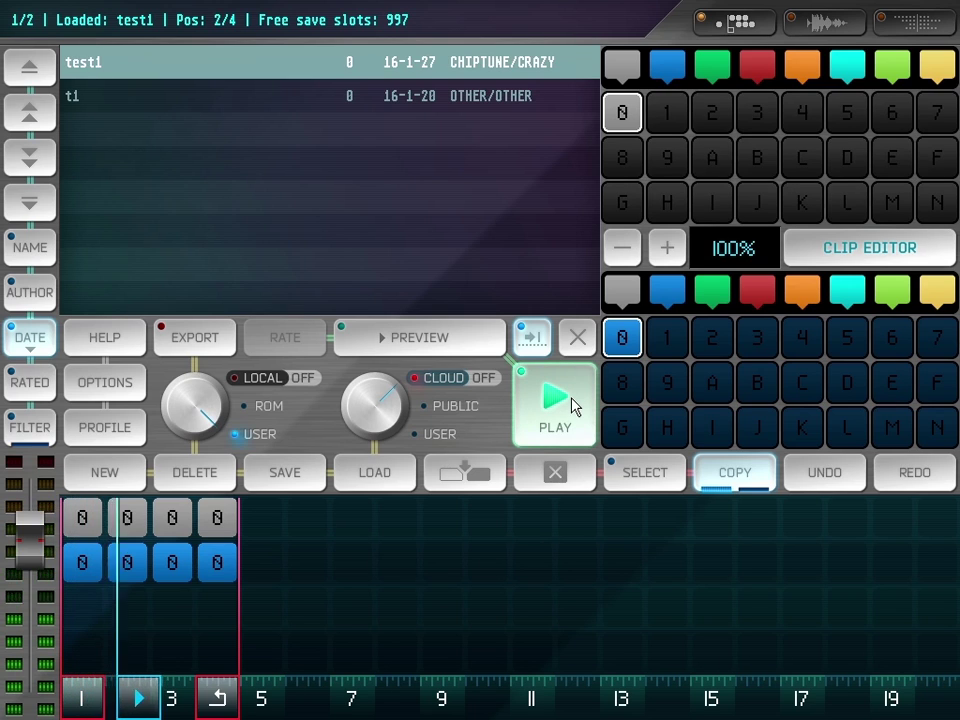
click(572, 403)
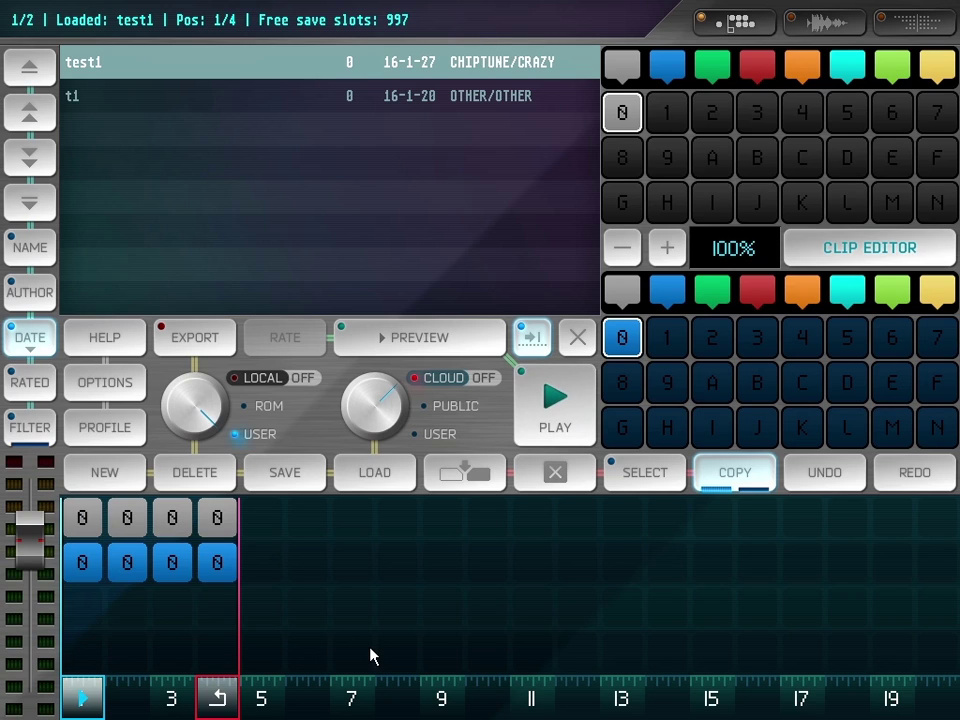
- Switch the cloud list to USER and start uploading test1
click(377, 414)
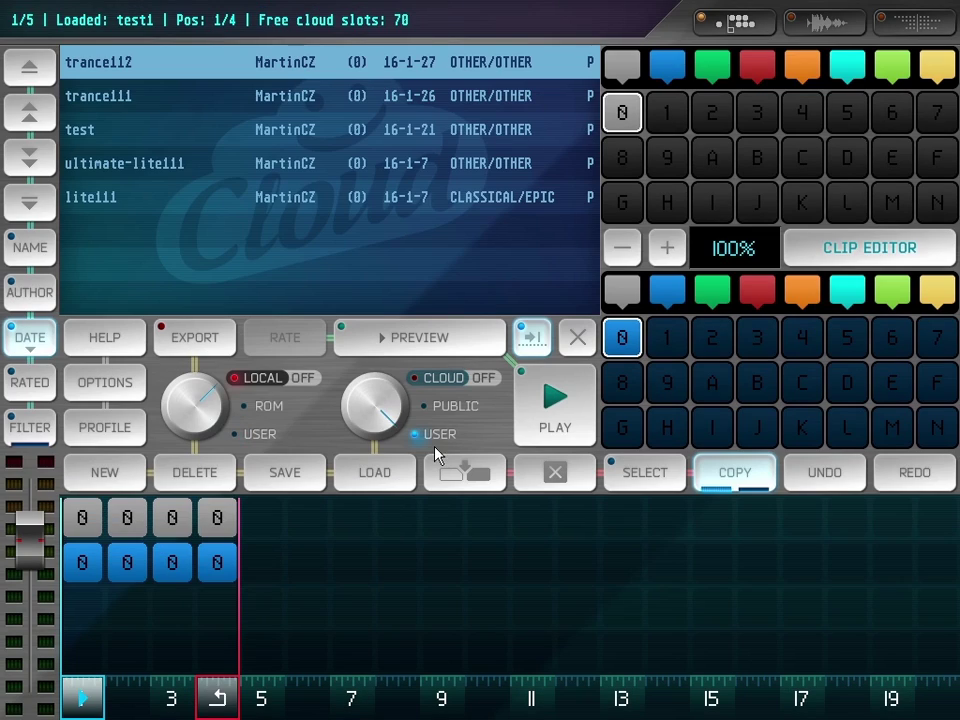
click(376, 420)
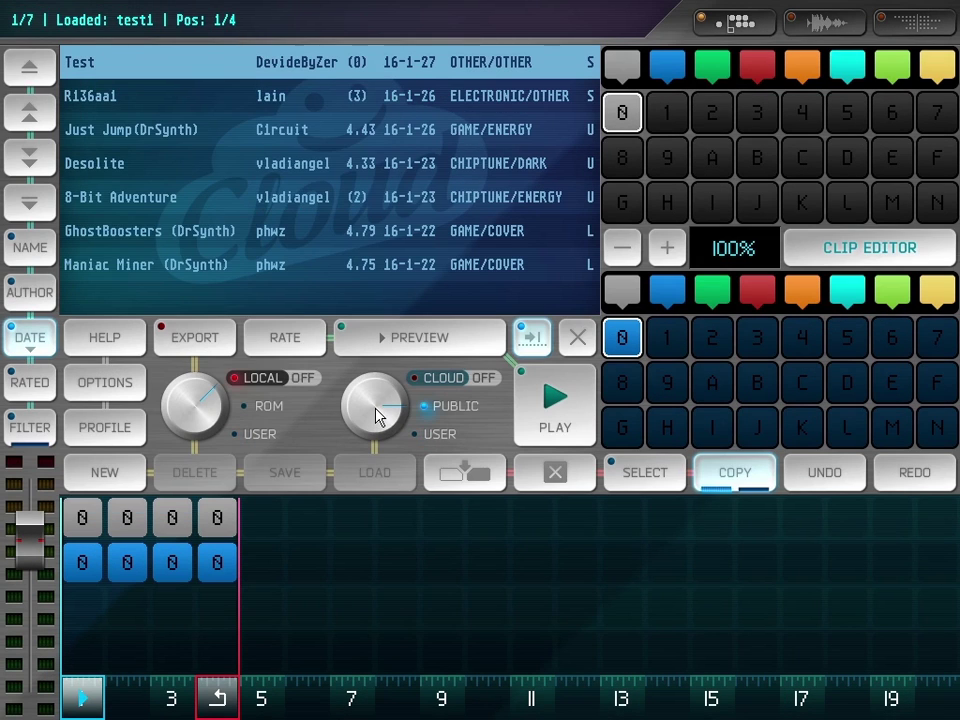
click(375, 414)
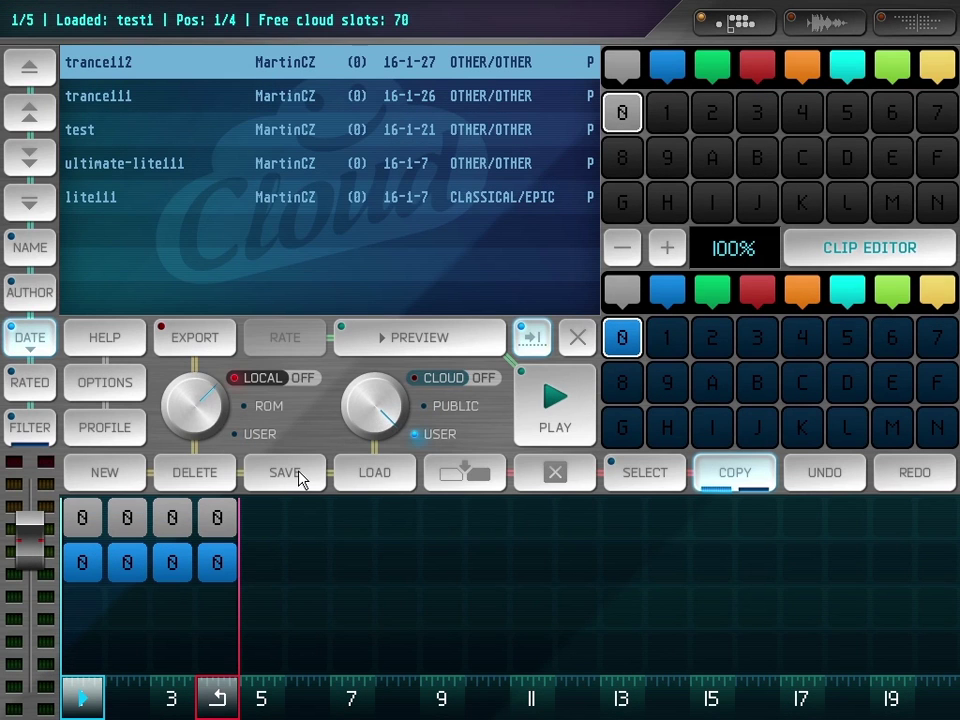
click(294, 476)
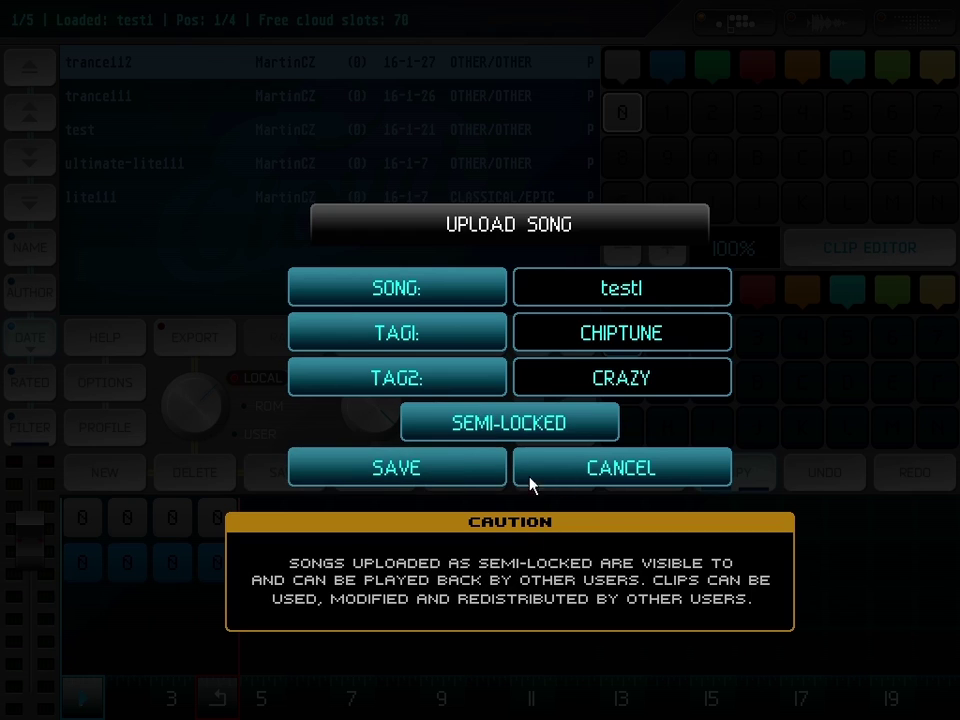
- Set the sharing level to SEMI-LOCKED and upload the song
click(512, 425)
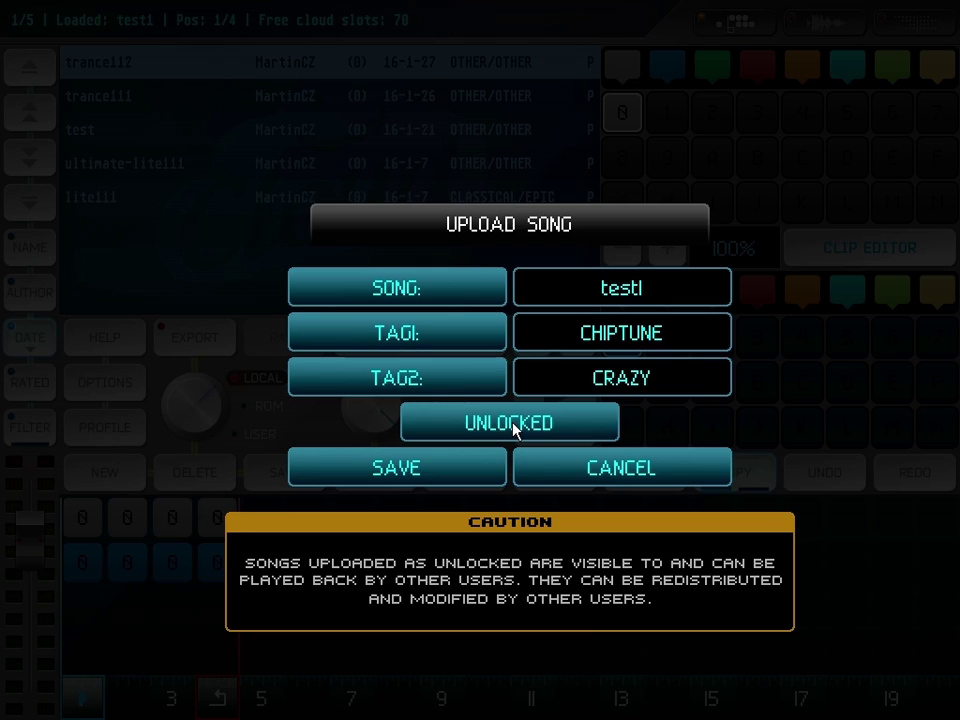
click(512, 425)
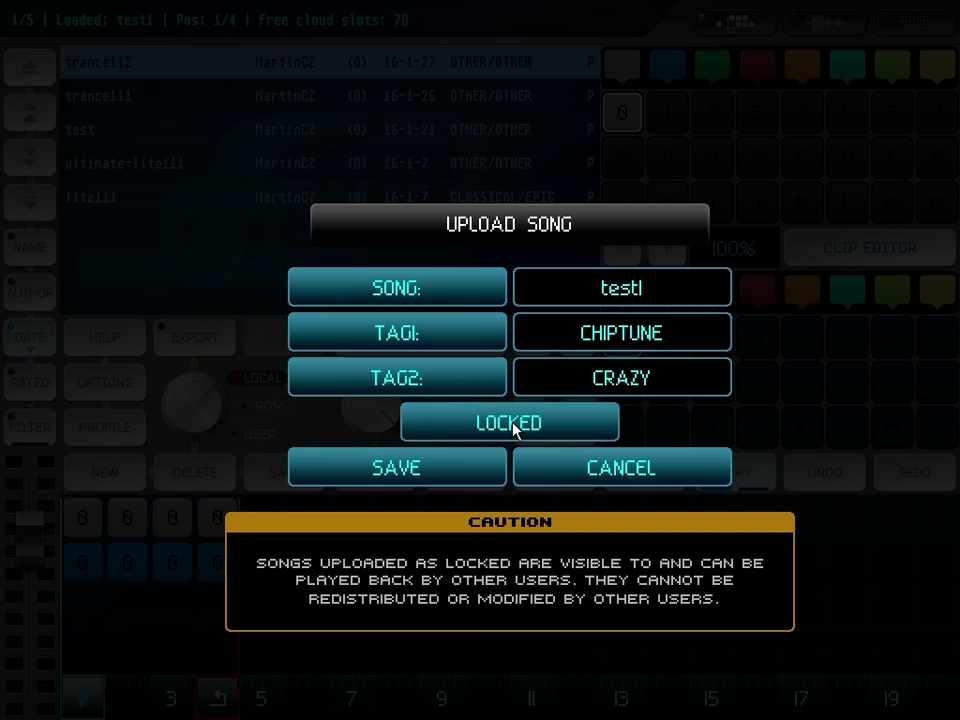
click(512, 426)
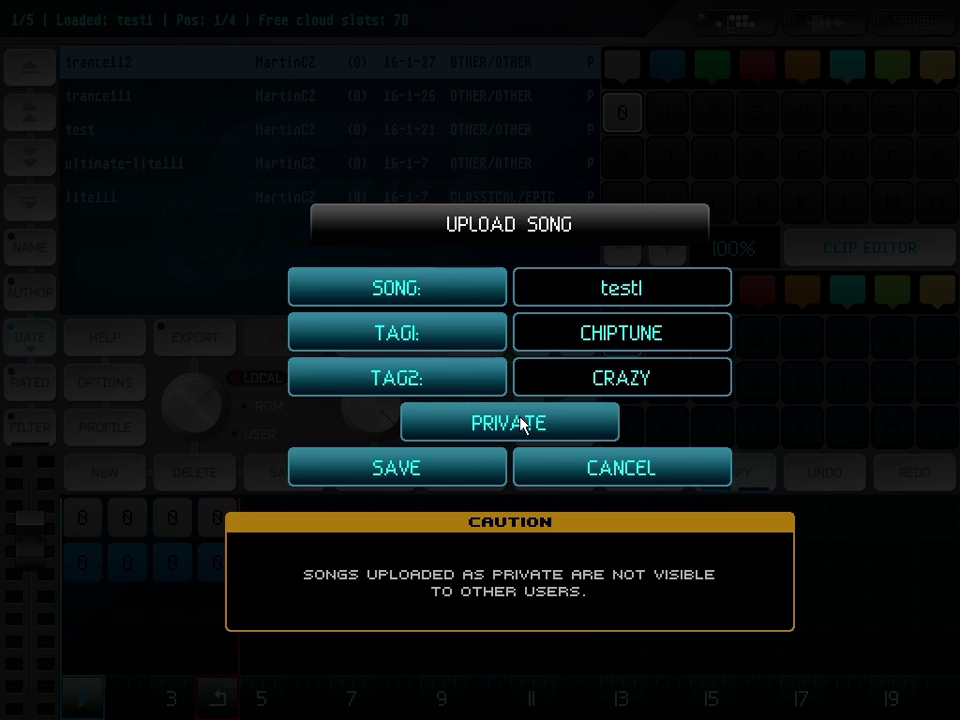
click(541, 432)
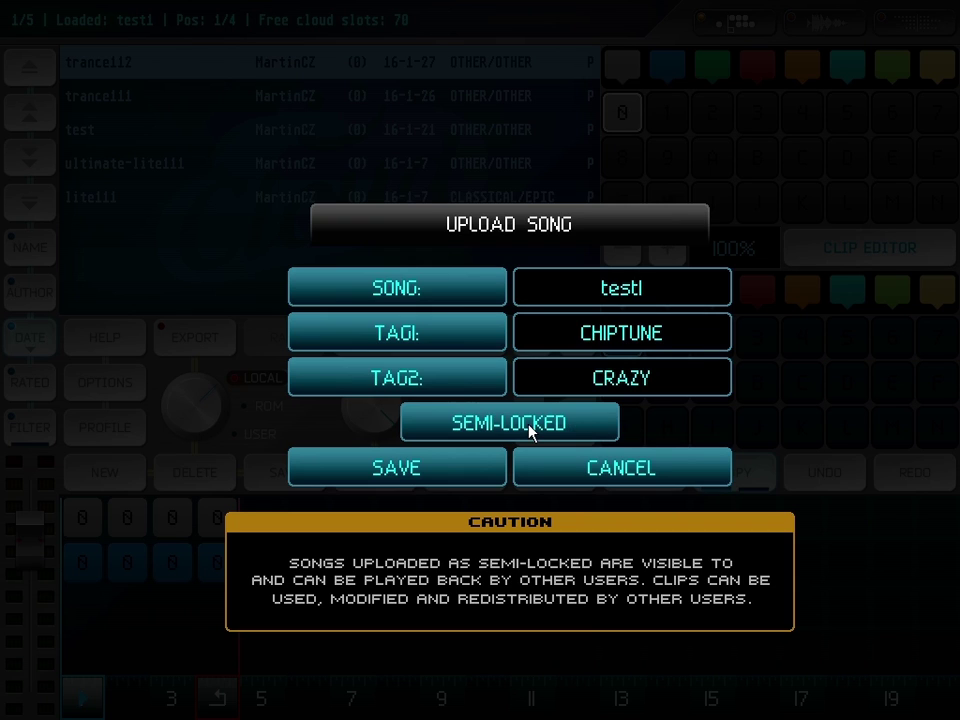
click(441, 475)
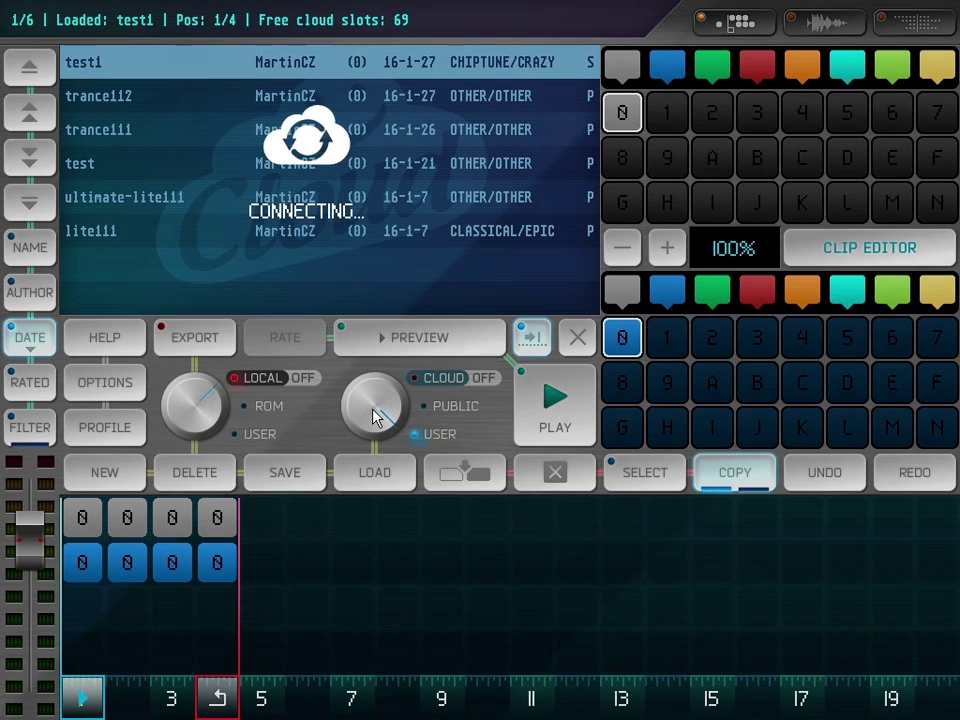
- Preview the public cloud song Just Jump(DrSynth) and start rating it
click(451, 410)
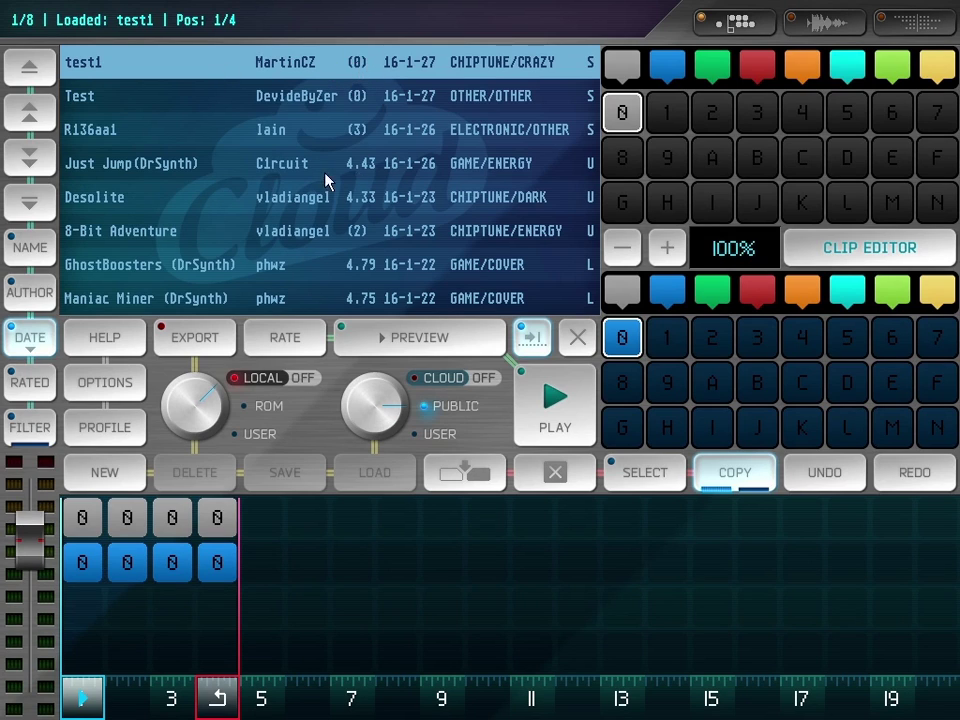
click(123, 170)
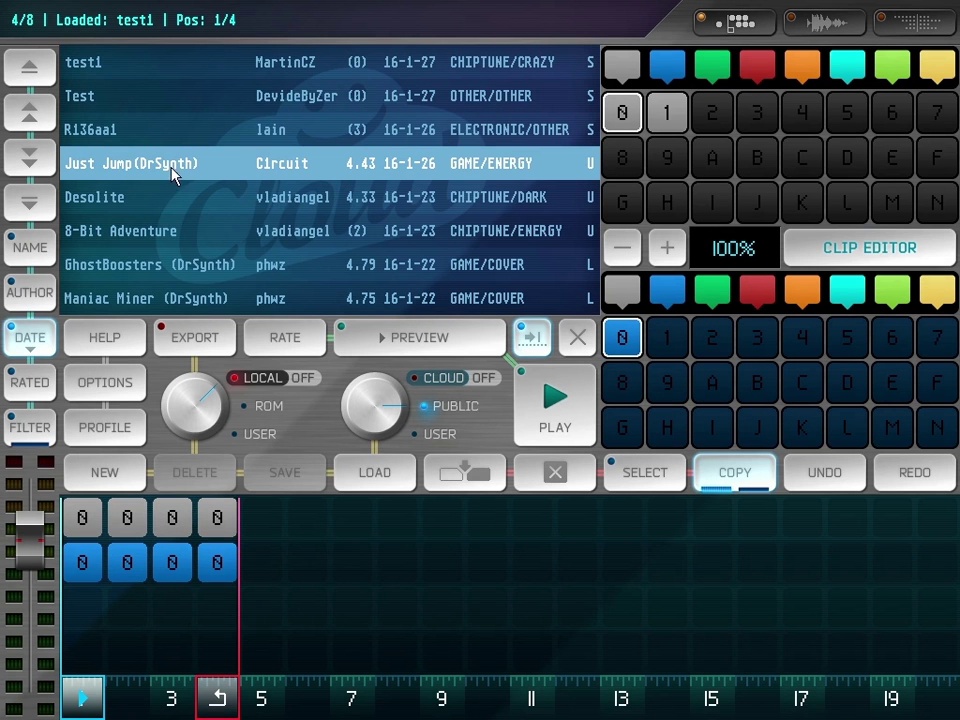
click(392, 342)
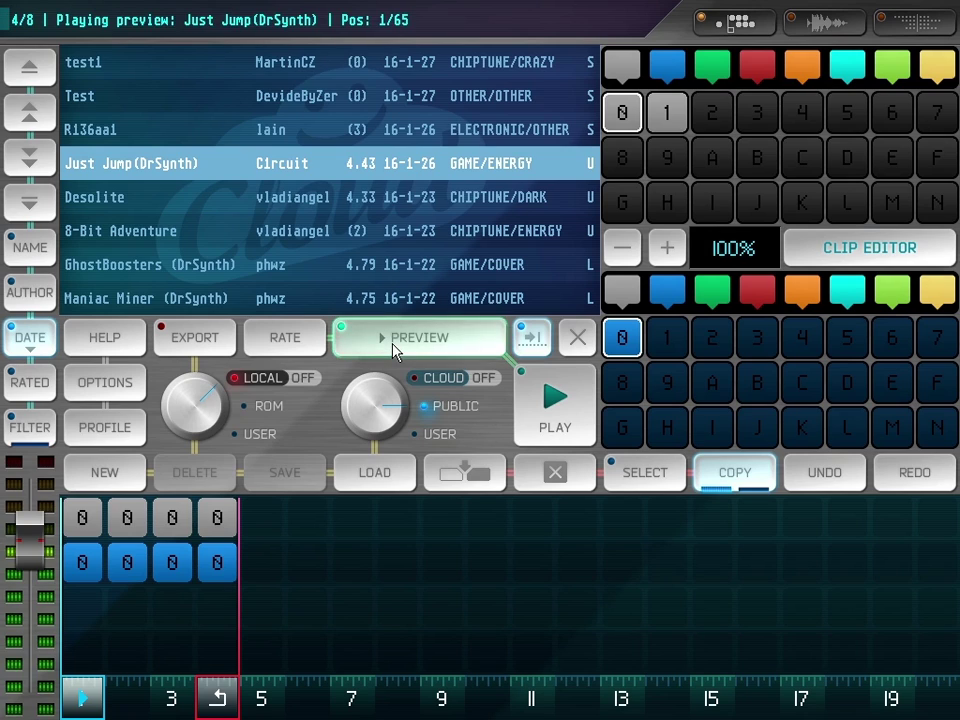
click(274, 345)
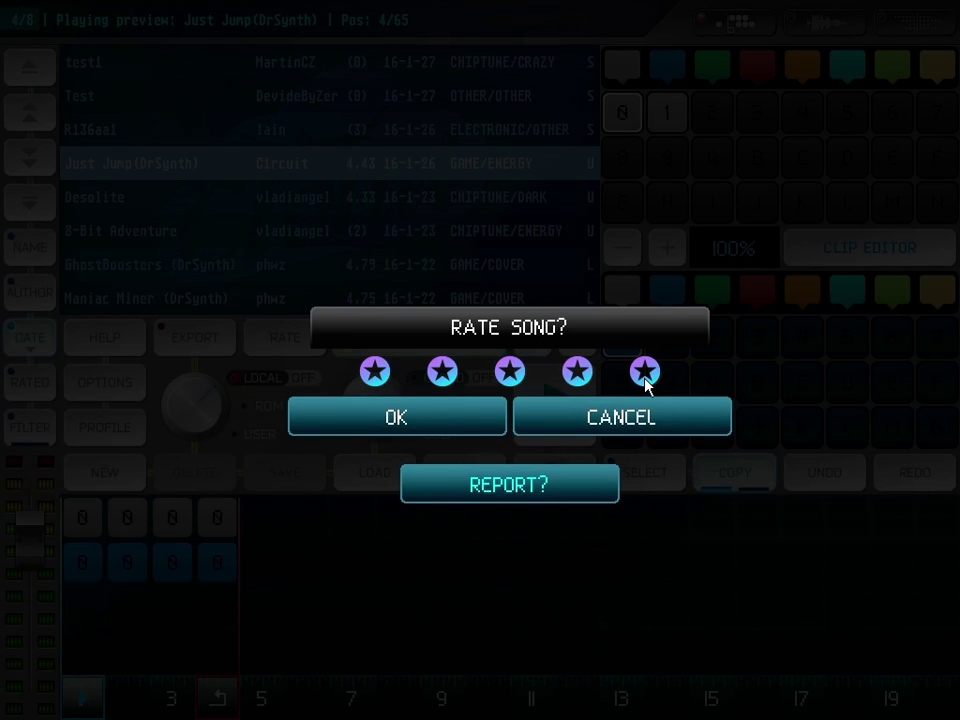
- Submit the rating, sort public songs newest first, show filters, and stop the preview
click(418, 424)
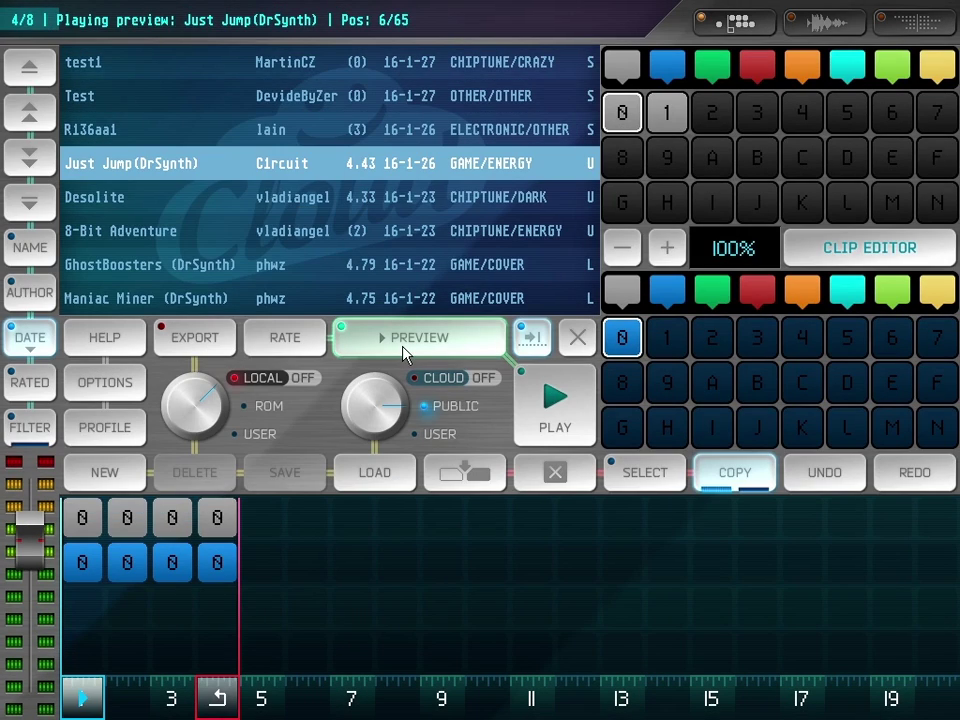
click(31, 386)
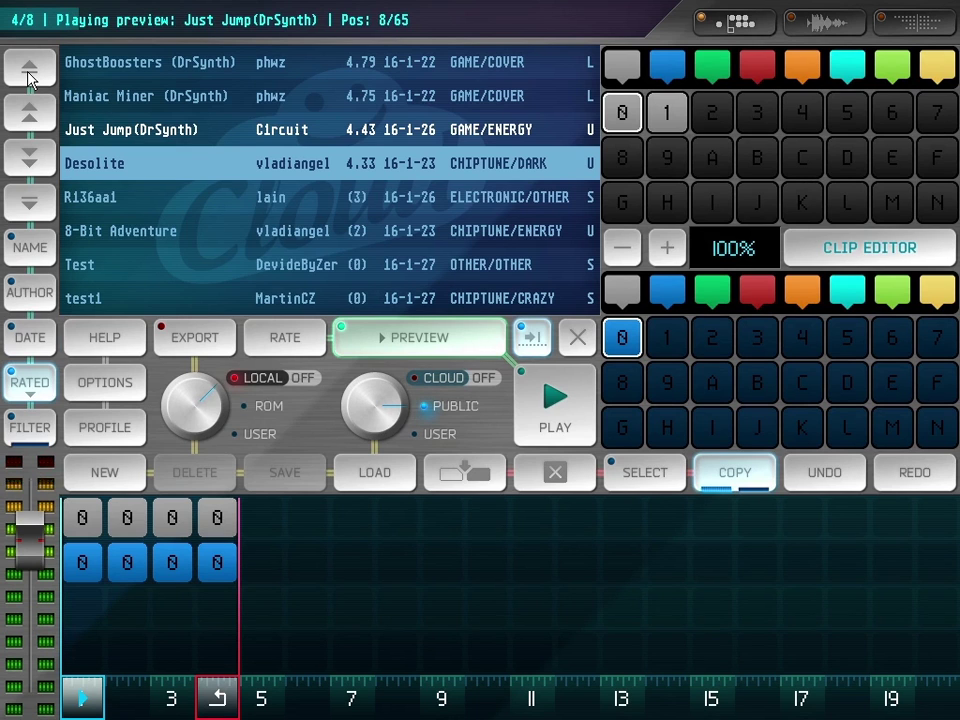
click(48, 344)
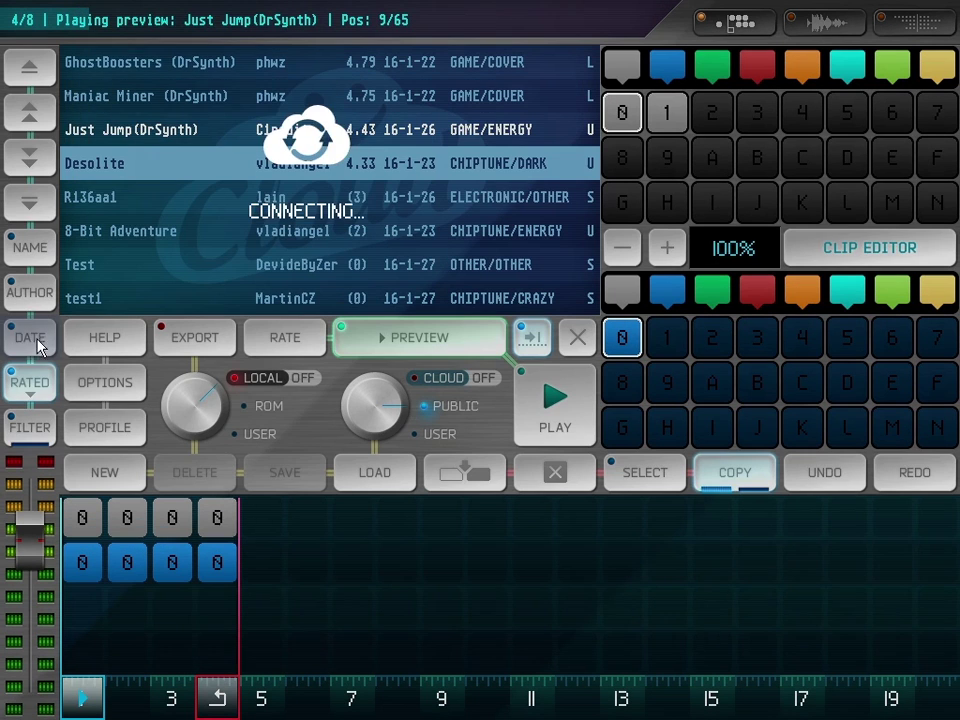
click(30, 427)
click(686, 172)
click(685, 170)
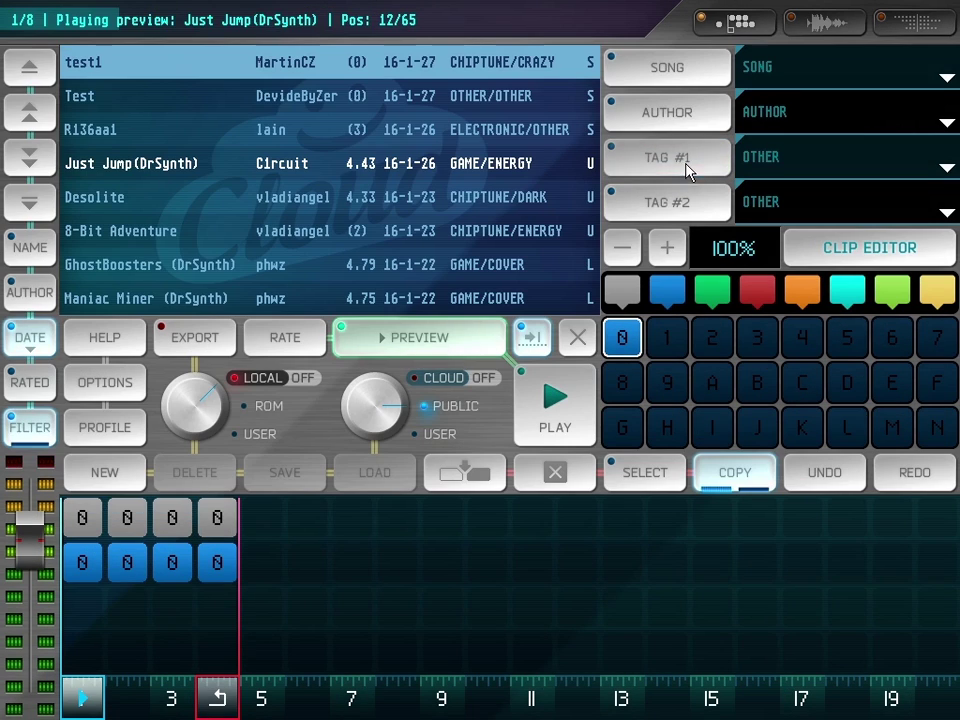
click(380, 343)
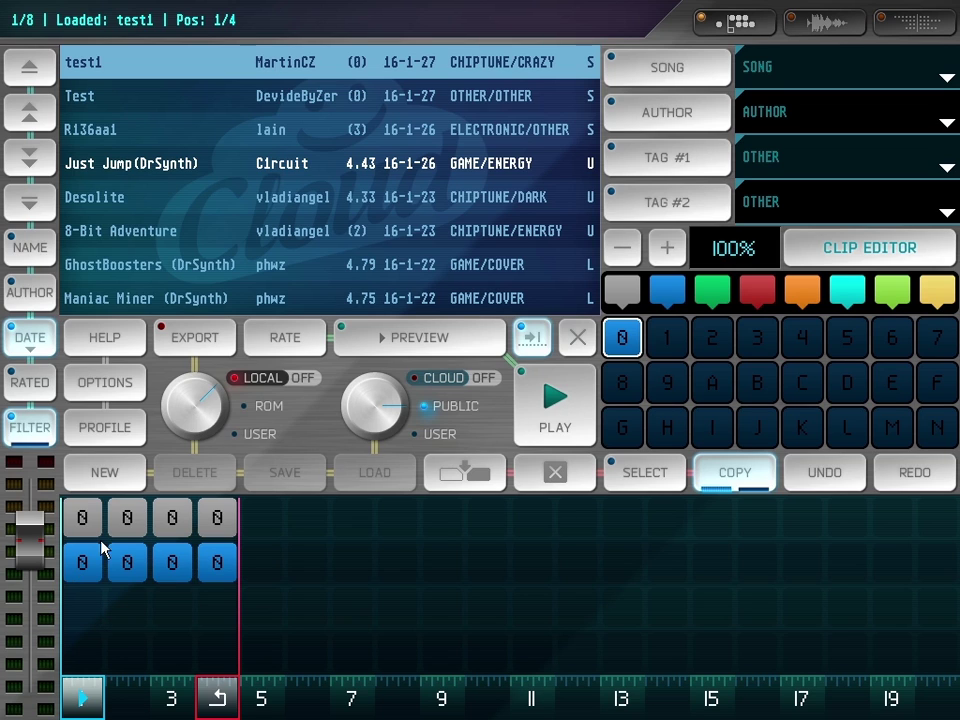
- Play the loop, then place clip 1 in the last two bottom-row slots
click(553, 412)
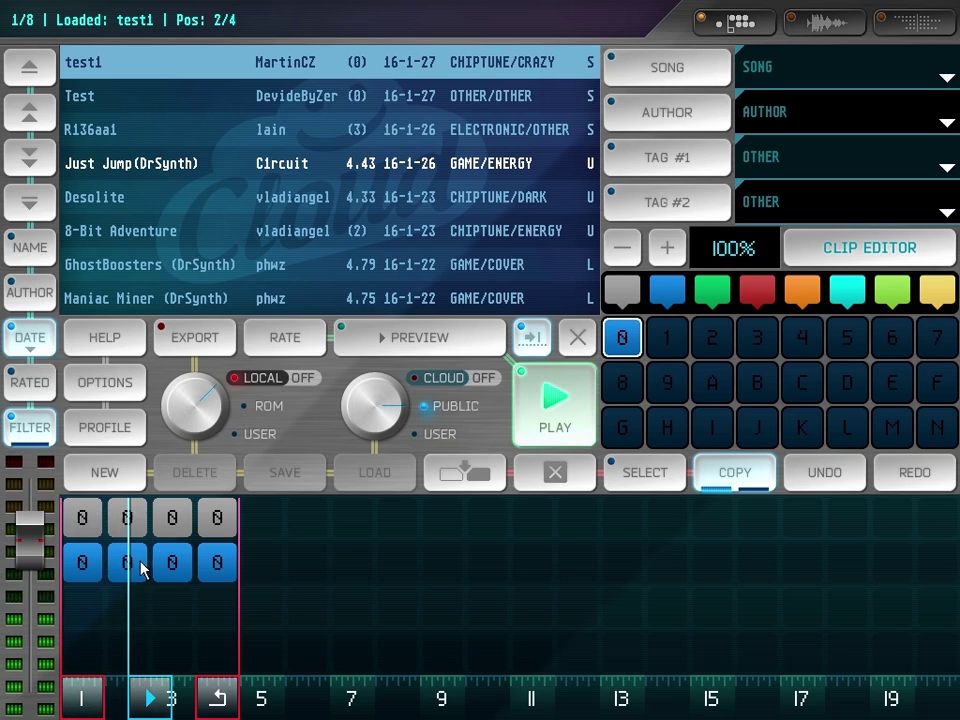
click(585, 403)
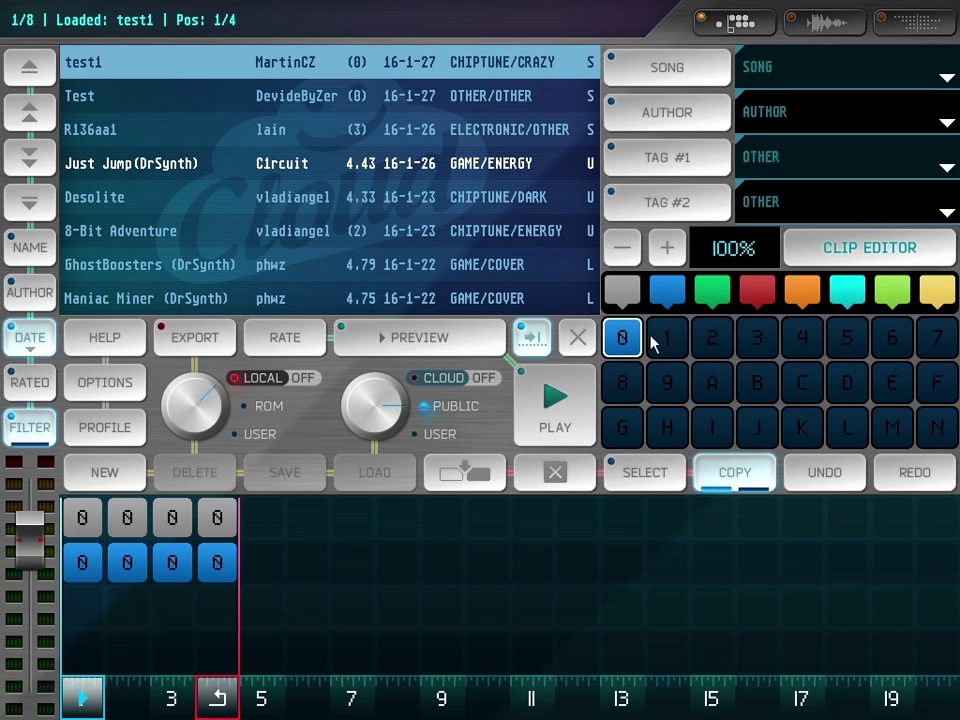
click(666, 338)
mouse_move(645, 370)
mouse_down()
mouse_move(174, 582)
mouse_move(216, 568)
mouse_up()
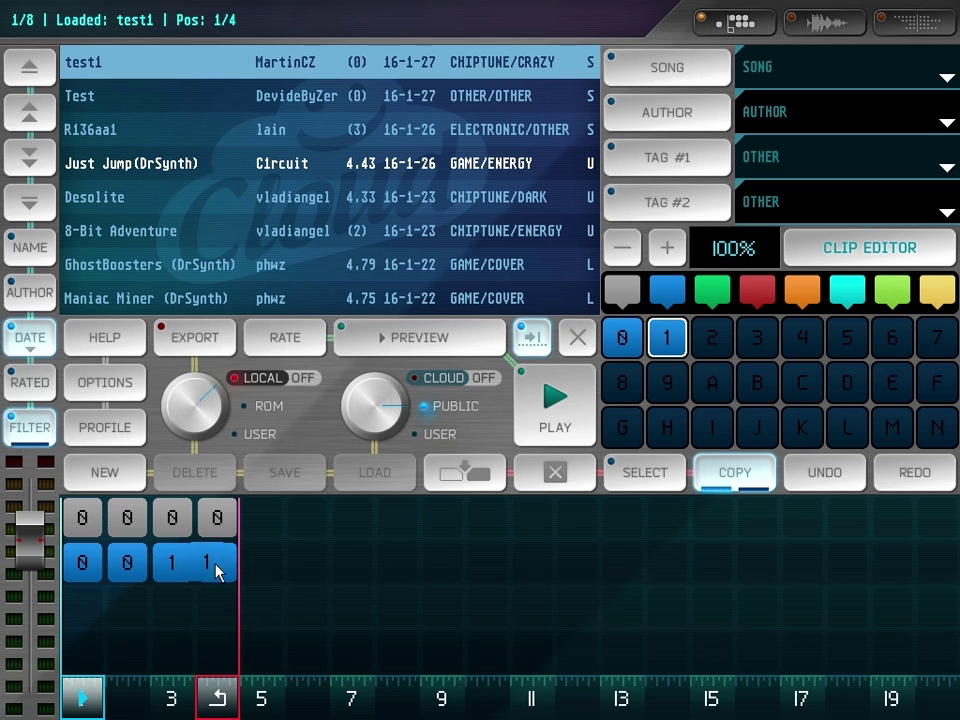
- Raise pattern 1's instrument pitch one step, audition it, and play the song arrangement
click(669, 347)
click(450, 163)
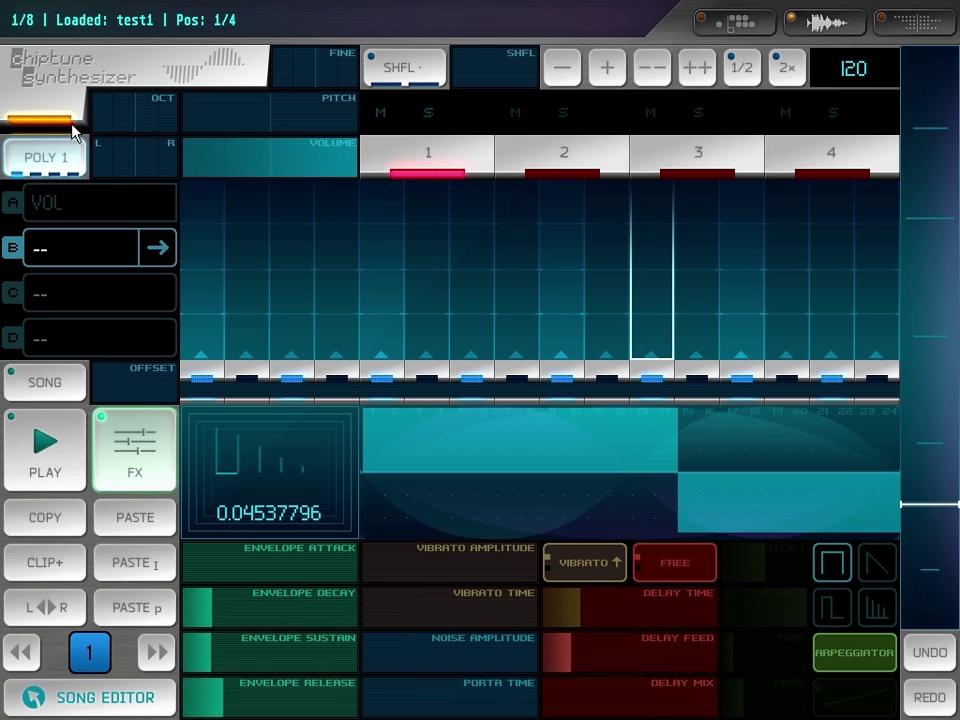
drag(285, 118, 293, 119)
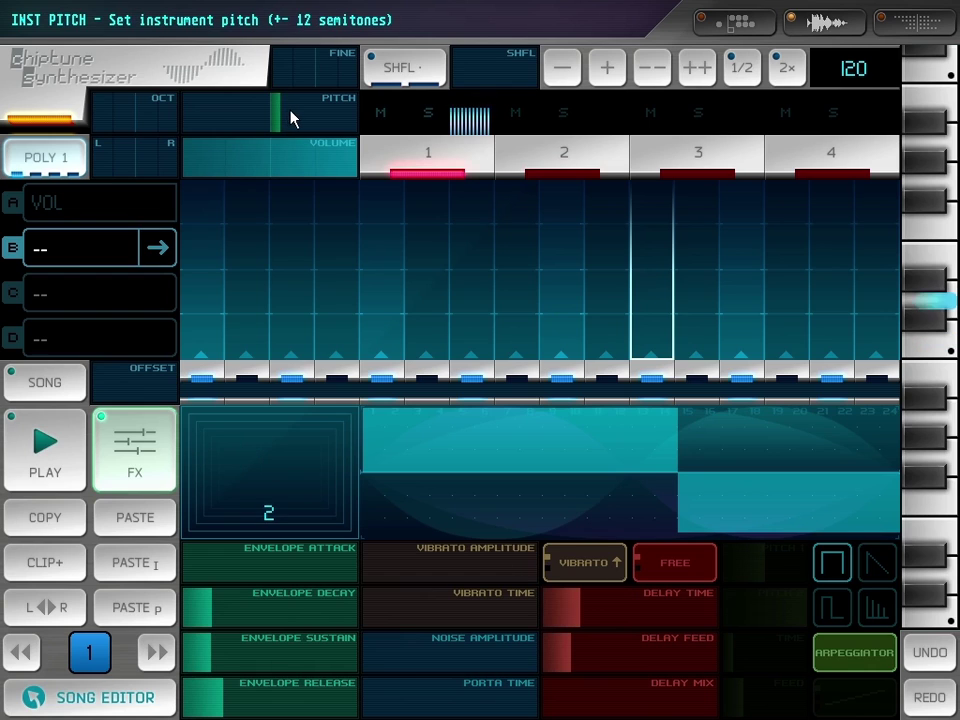
click(47, 445)
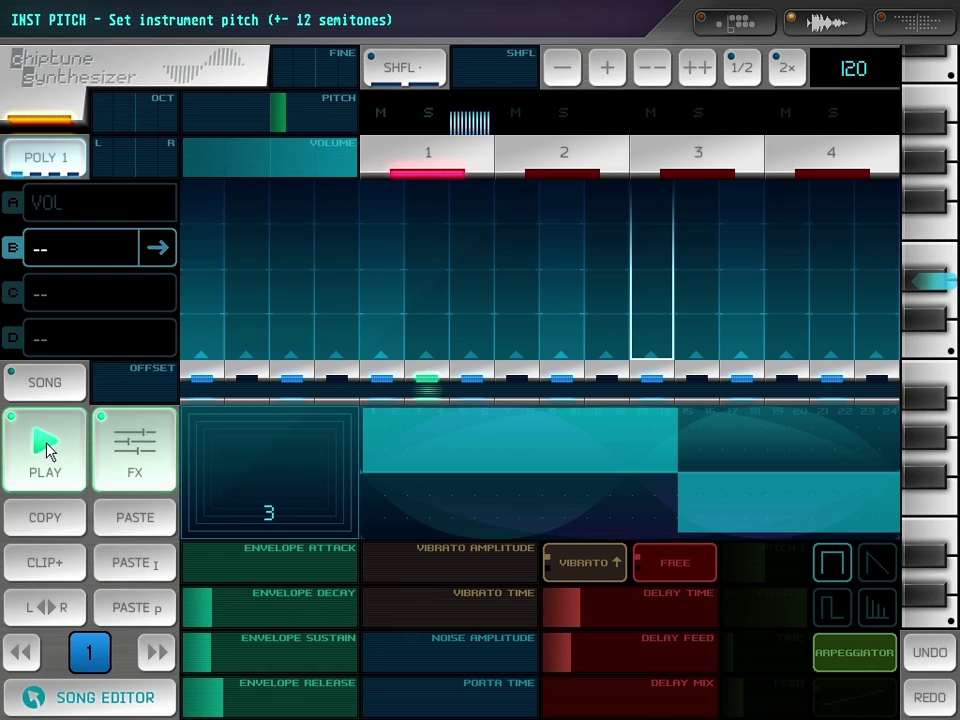
click(46, 450)
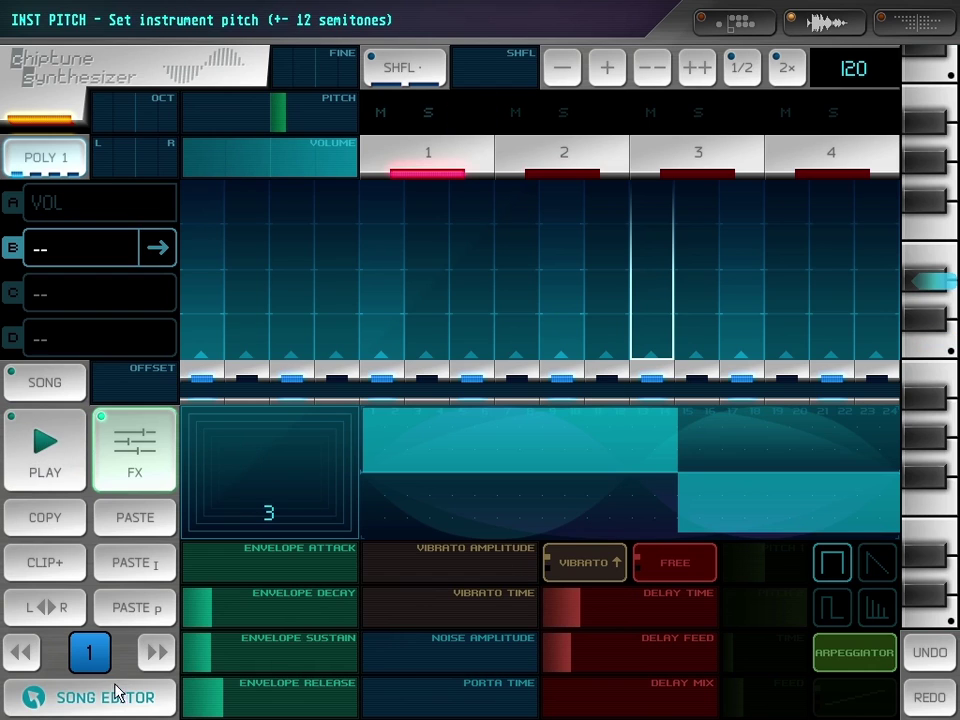
click(137, 708)
click(559, 410)
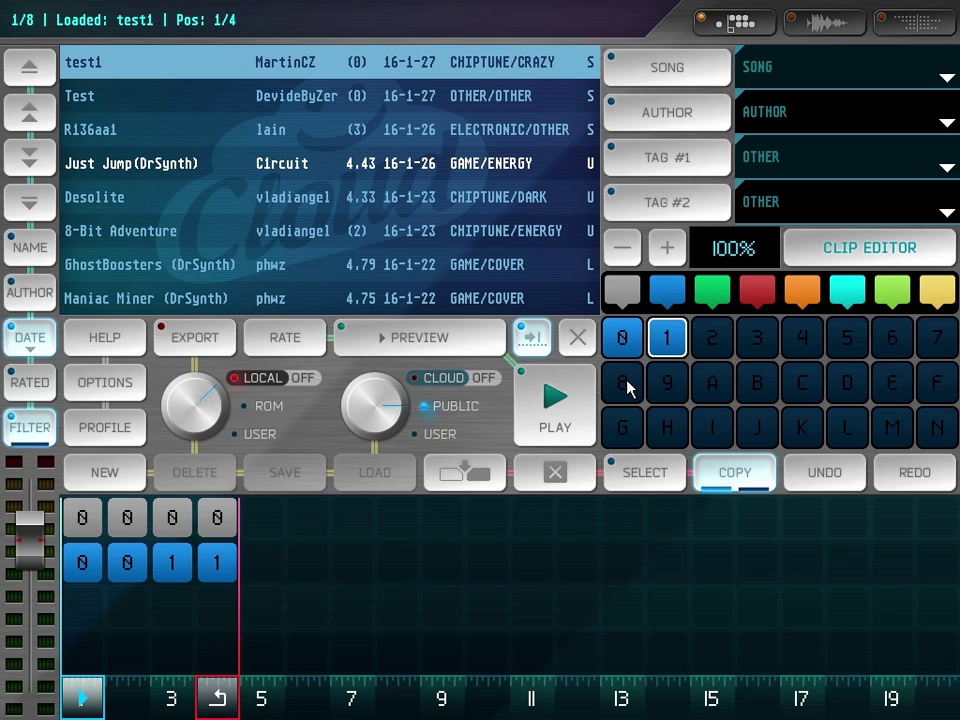
- Open clip 0 with FX hidden and add a step-1 note with set pitch and volume
click(622, 338)
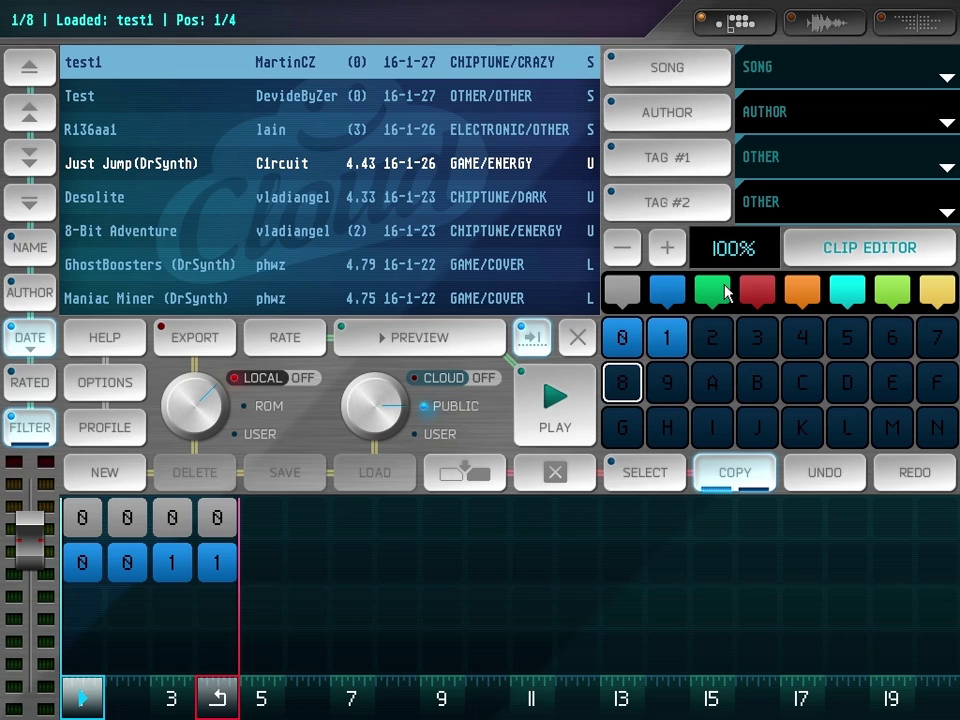
click(629, 347)
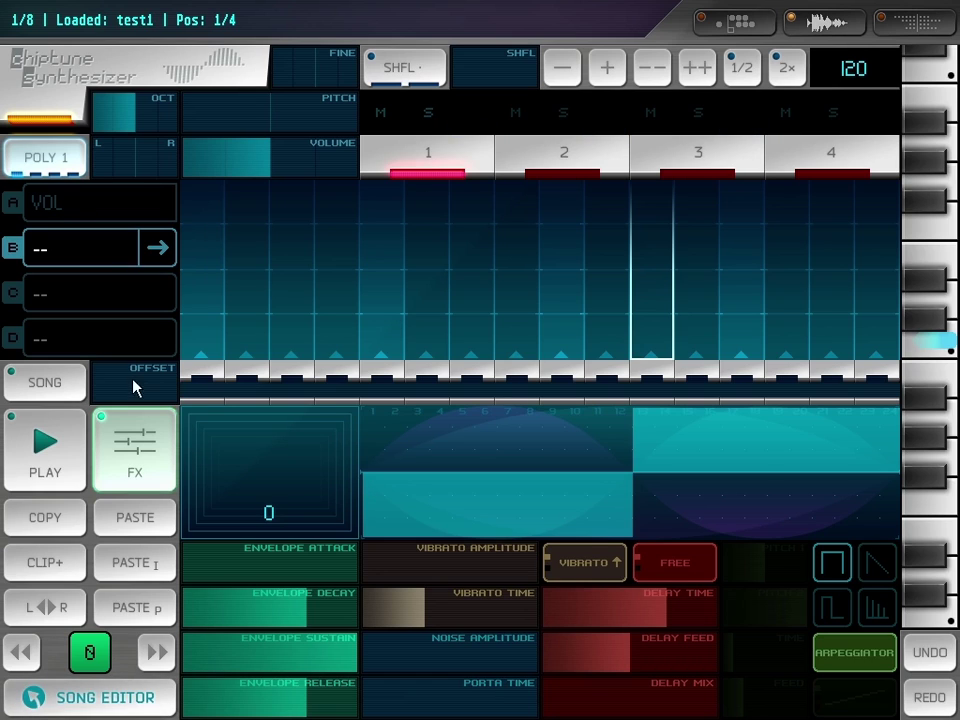
click(137, 472)
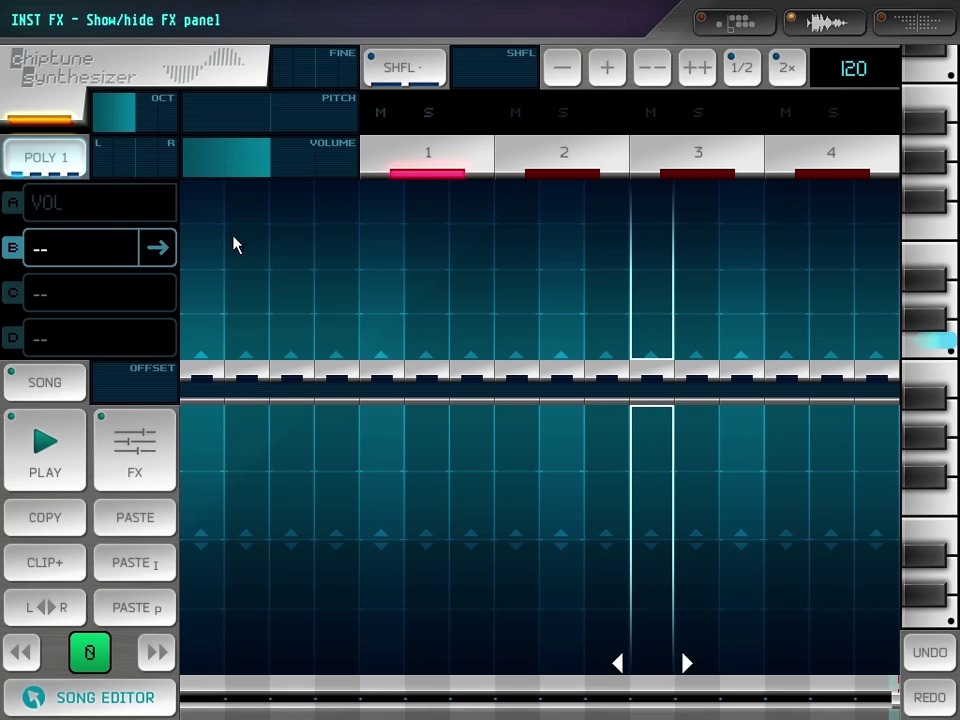
click(203, 380)
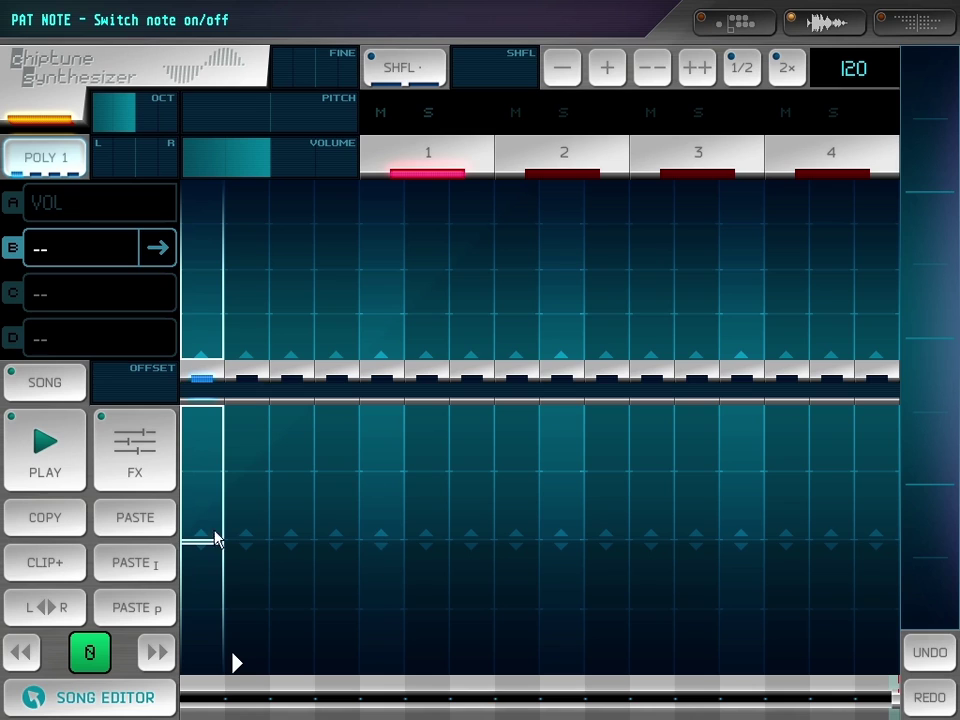
mouse_move(210, 548)
mouse_down()
mouse_move(201, 486)
mouse_move(204, 664)
mouse_move(208, 480)
mouse_move(206, 553)
mouse_up()
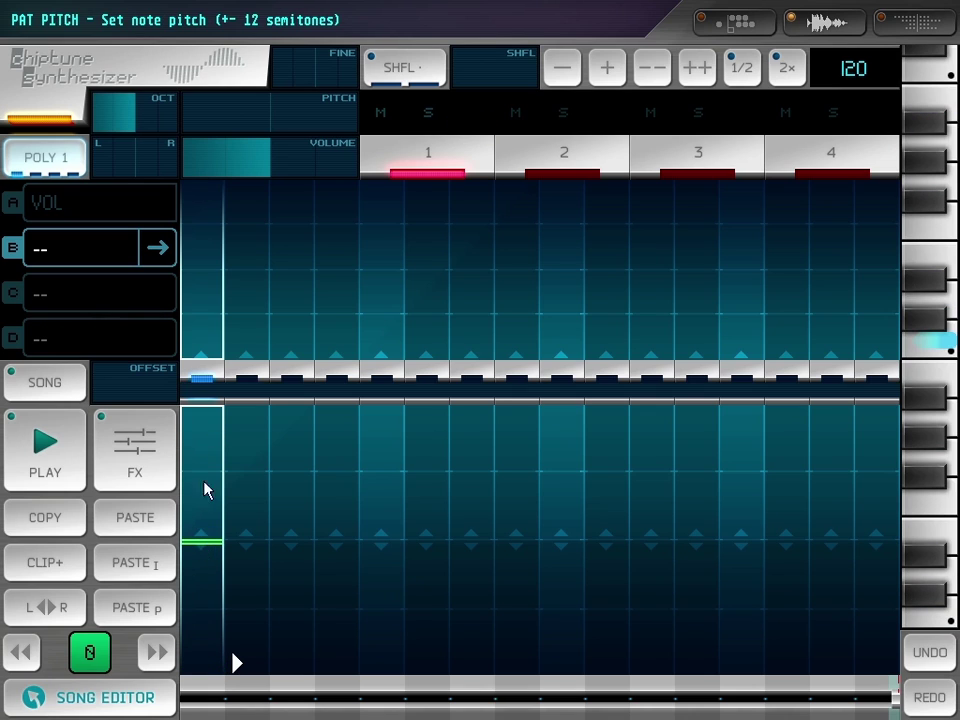
drag(210, 320, 208, 300)
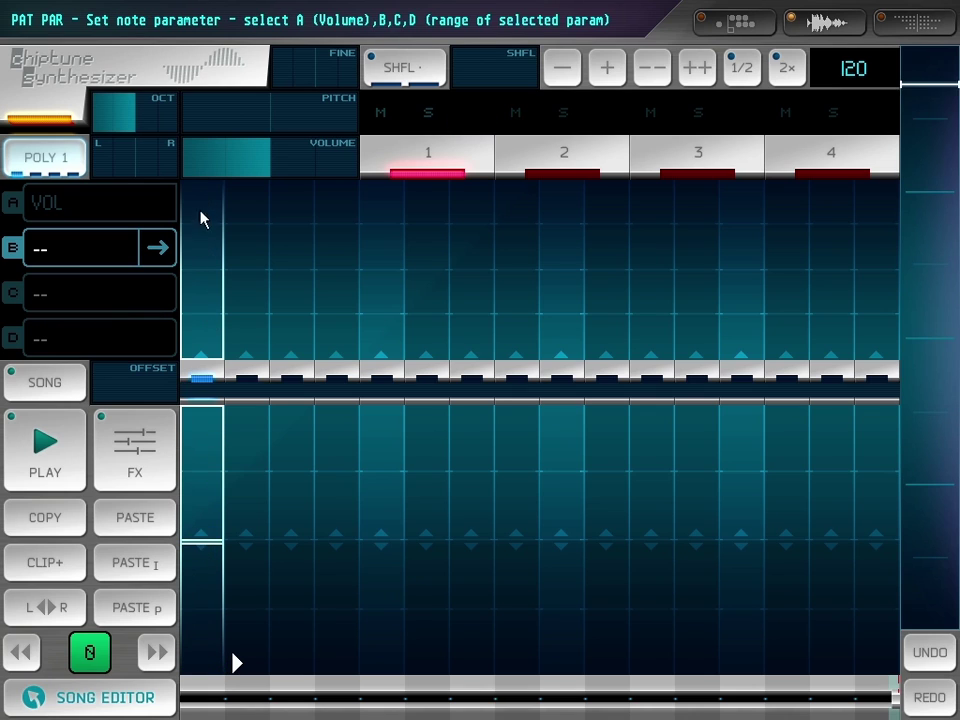
drag(199, 372, 202, 360)
click(124, 252)
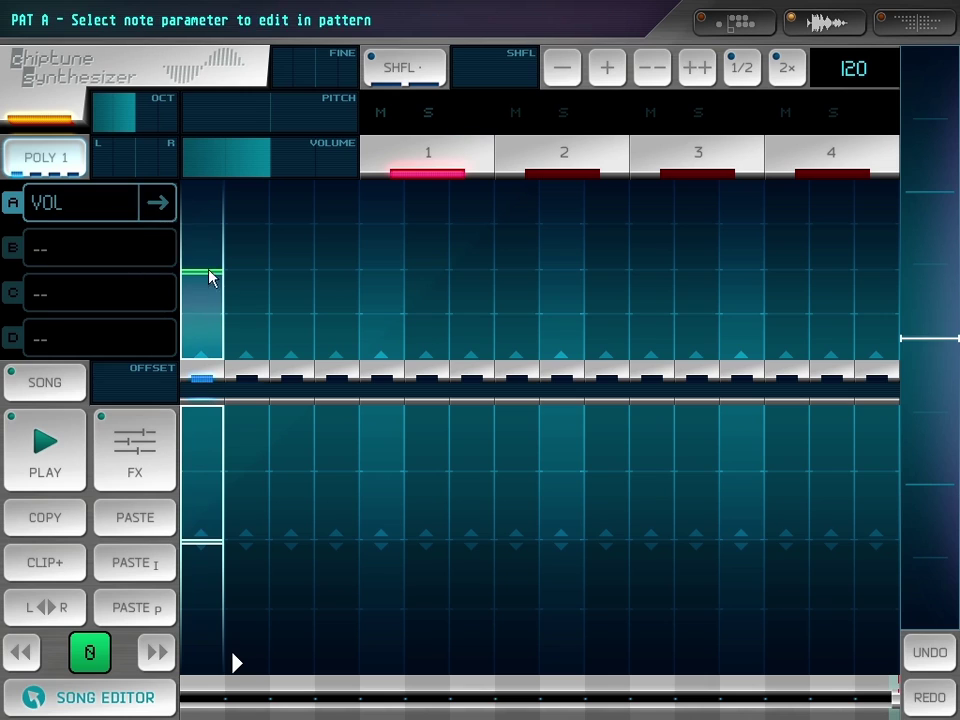
mouse_move(205, 190)
mouse_down()
mouse_move(200, 358)
mouse_move(203, 214)
mouse_move(199, 275)
mouse_up()
- Adjust the instrument's octave, pan, pitch and fine pitch, and retune the step-1 note
mouse_move(143, 123)
mouse_down()
mouse_move(178, 118)
mouse_move(96, 120)
mouse_move(137, 122)
mouse_up()
click(152, 173)
mouse_move(152, 173)
mouse_down()
mouse_move(171, 165)
mouse_move(104, 163)
mouse_move(138, 168)
mouse_up()
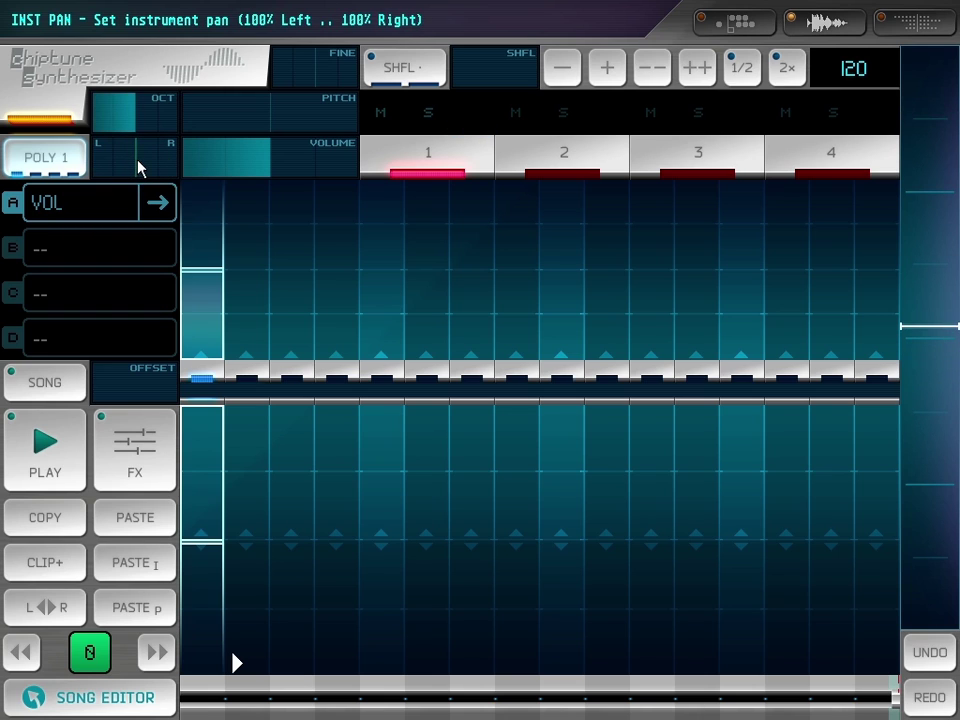
mouse_move(289, 111)
mouse_down()
mouse_move(343, 116)
mouse_move(242, 118)
mouse_move(276, 118)
mouse_up()
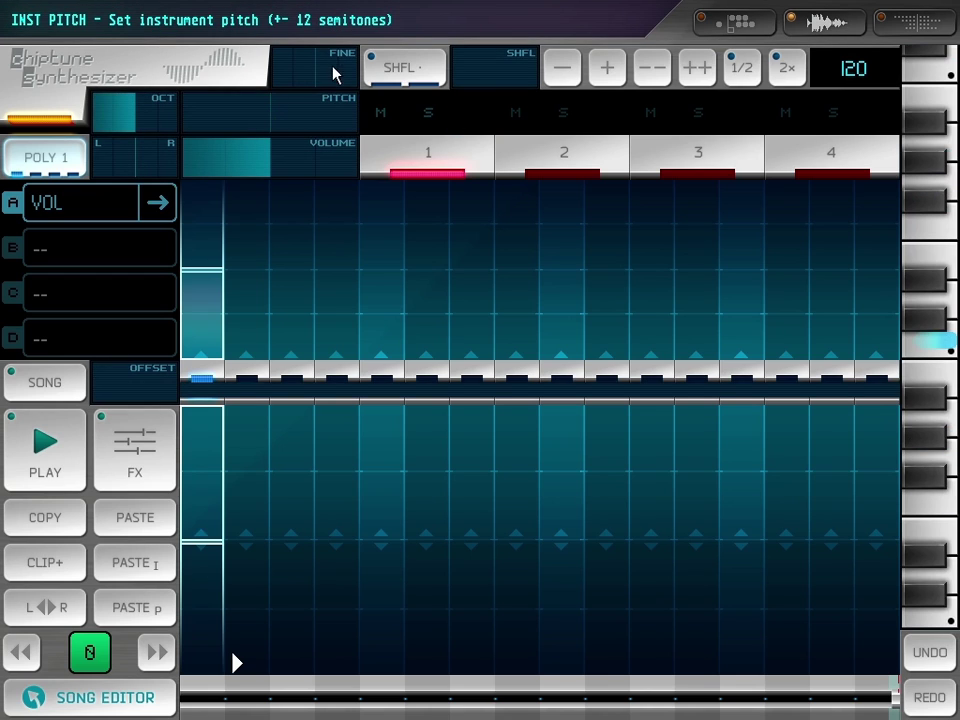
mouse_move(344, 73)
mouse_down()
mouse_move(360, 72)
mouse_move(314, 75)
mouse_move(323, 73)
mouse_up()
mouse_move(935, 318)
mouse_down()
mouse_move(928, 358)
mouse_move(926, 338)
mouse_move(921, 347)
mouse_move(928, 341)
mouse_move(932, 406)
mouse_move(932, 169)
mouse_move(932, 362)
mouse_move(930, 339)
mouse_up()
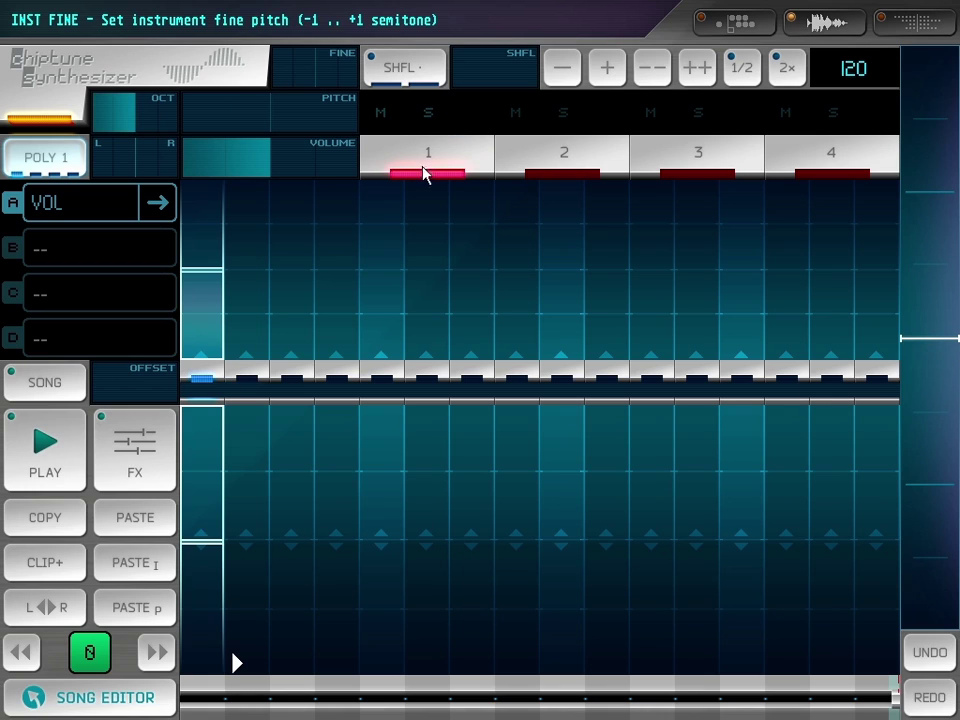
click(210, 540)
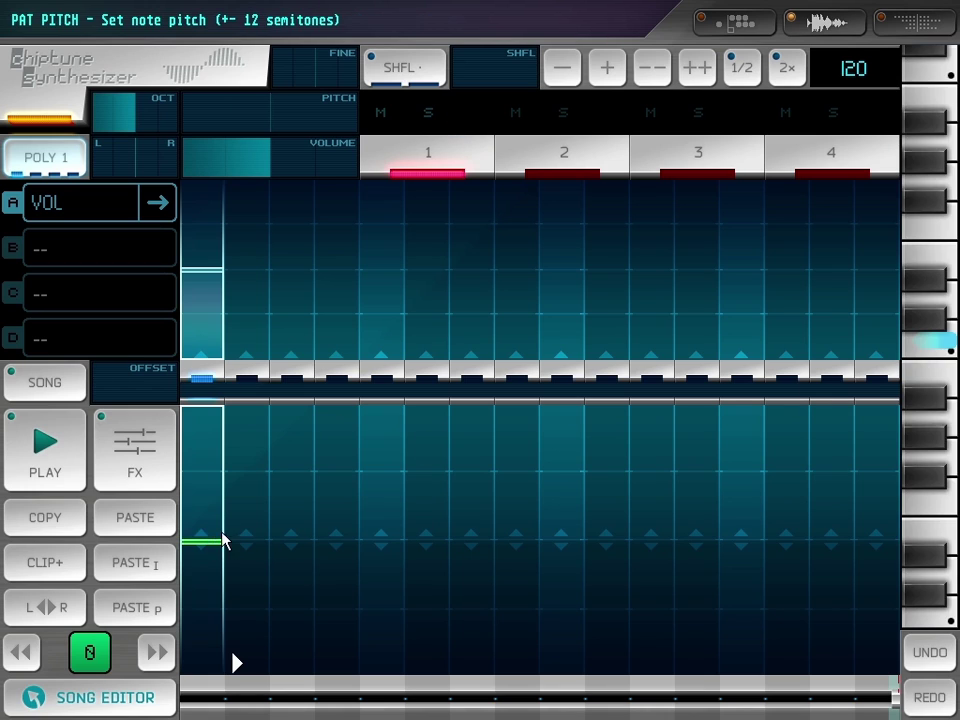
mouse_move(936, 342)
mouse_down()
mouse_move(934, 579)
mouse_move(935, 345)
mouse_up()
- Add notes on steps 5, 7, 10, 12 and 14, play the melody, and return to the song editor
click(50, 460)
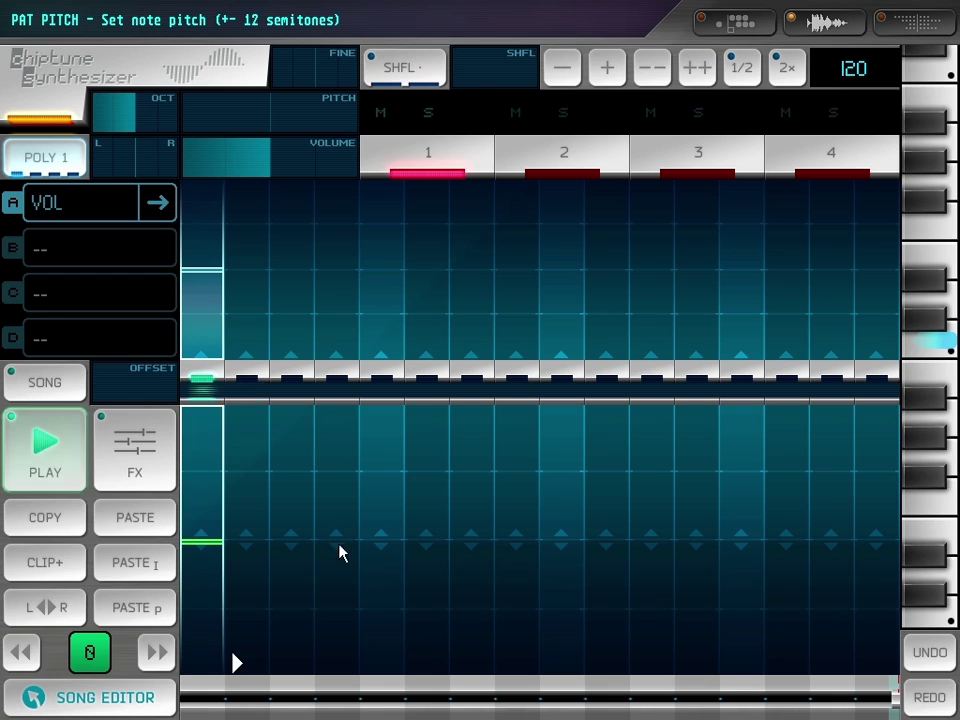
click(385, 516)
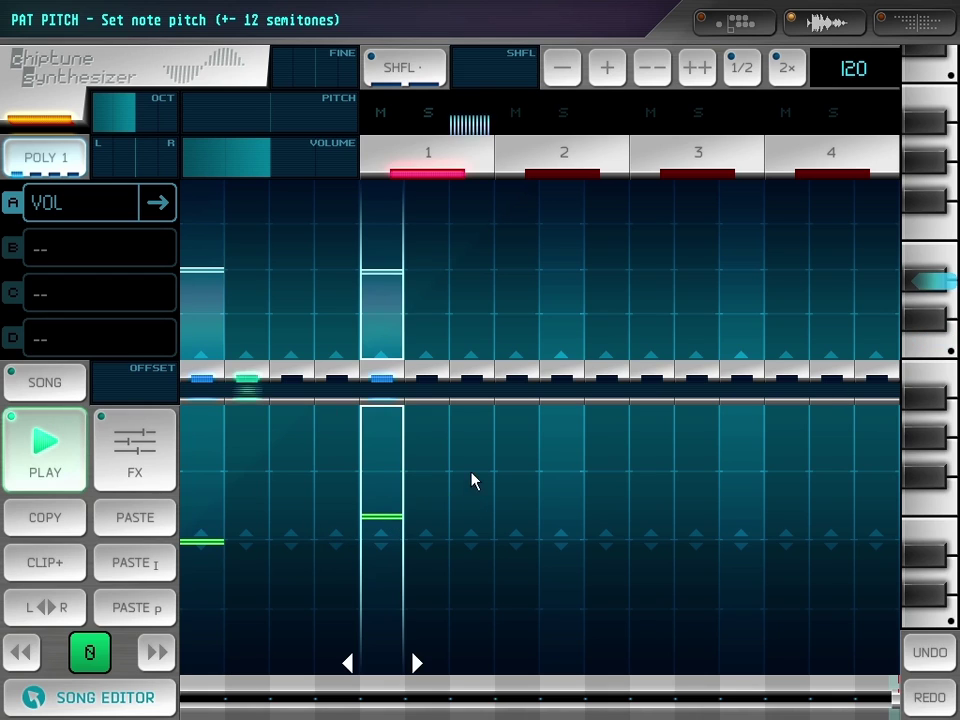
drag(471, 482, 475, 472)
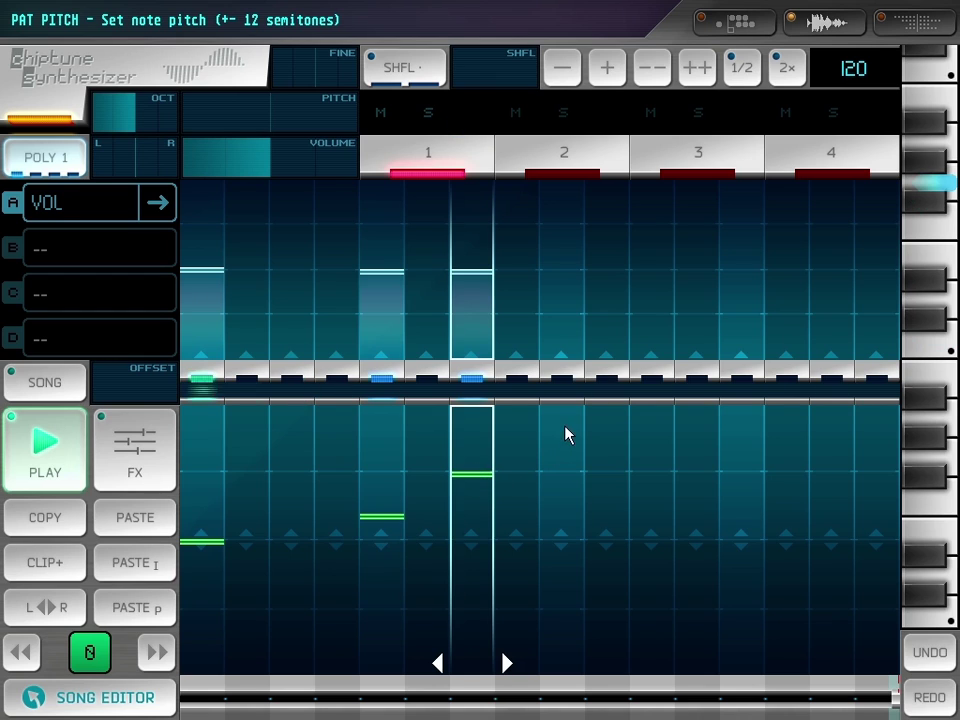
click(39, 444)
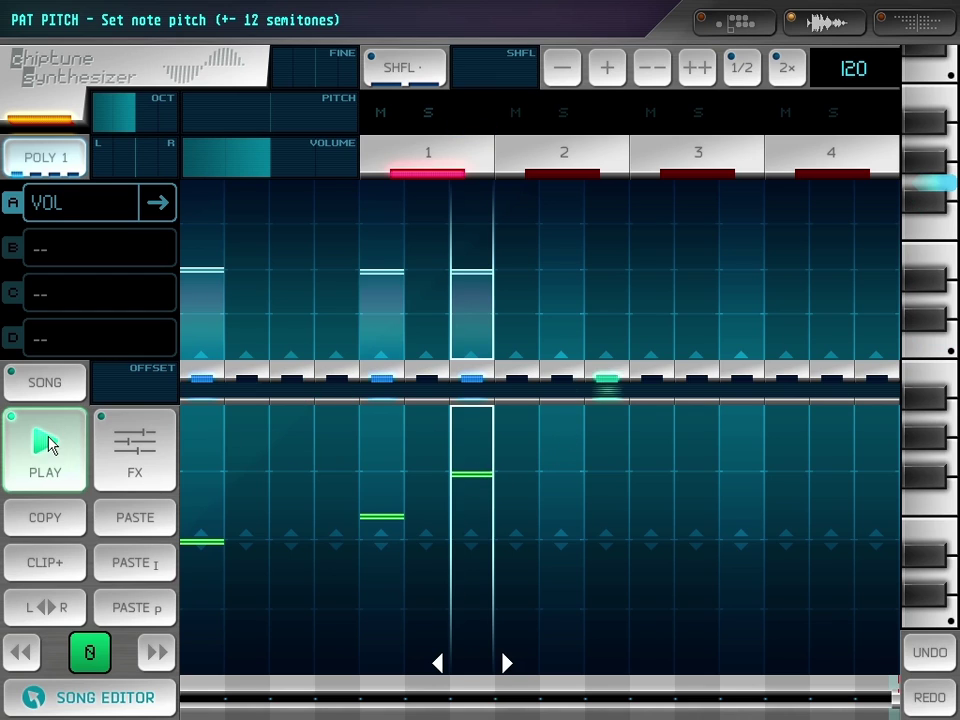
click(652, 517)
click(745, 545)
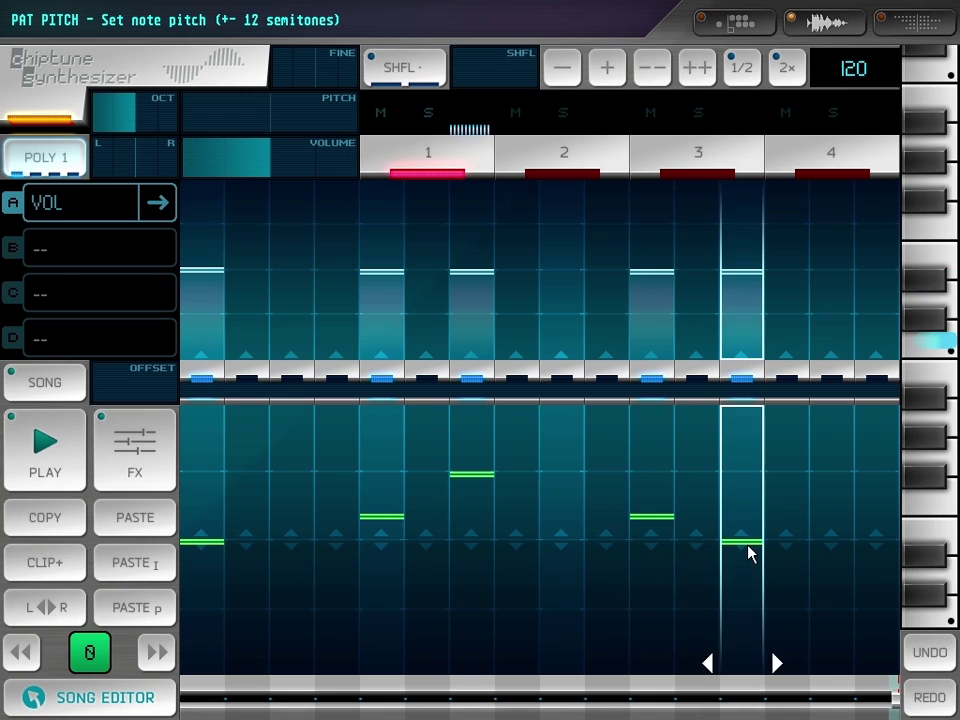
click(831, 606)
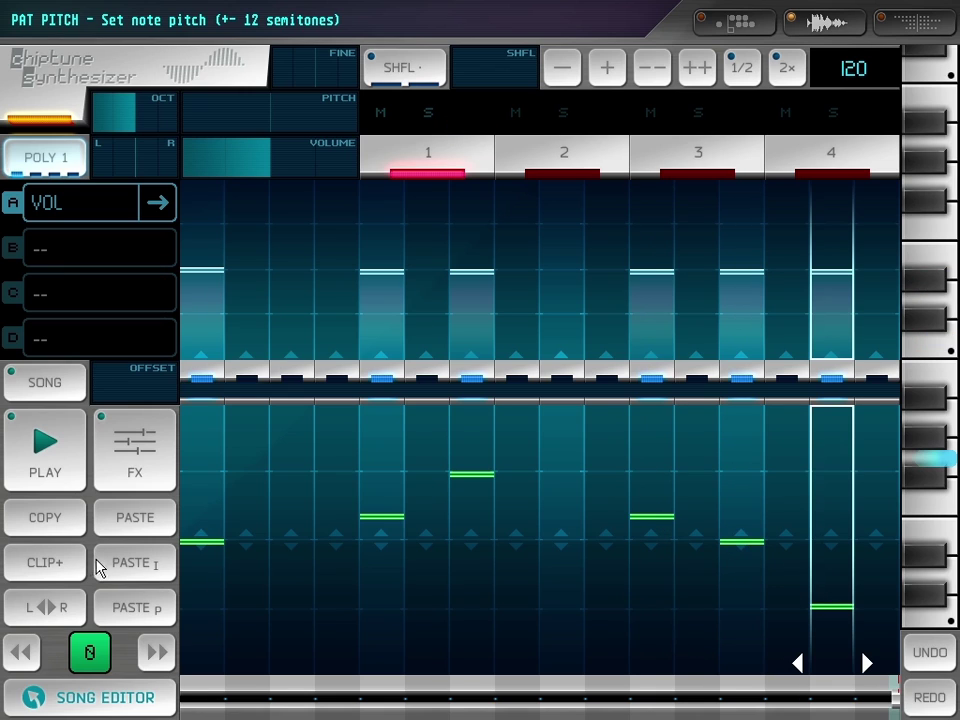
click(30, 446)
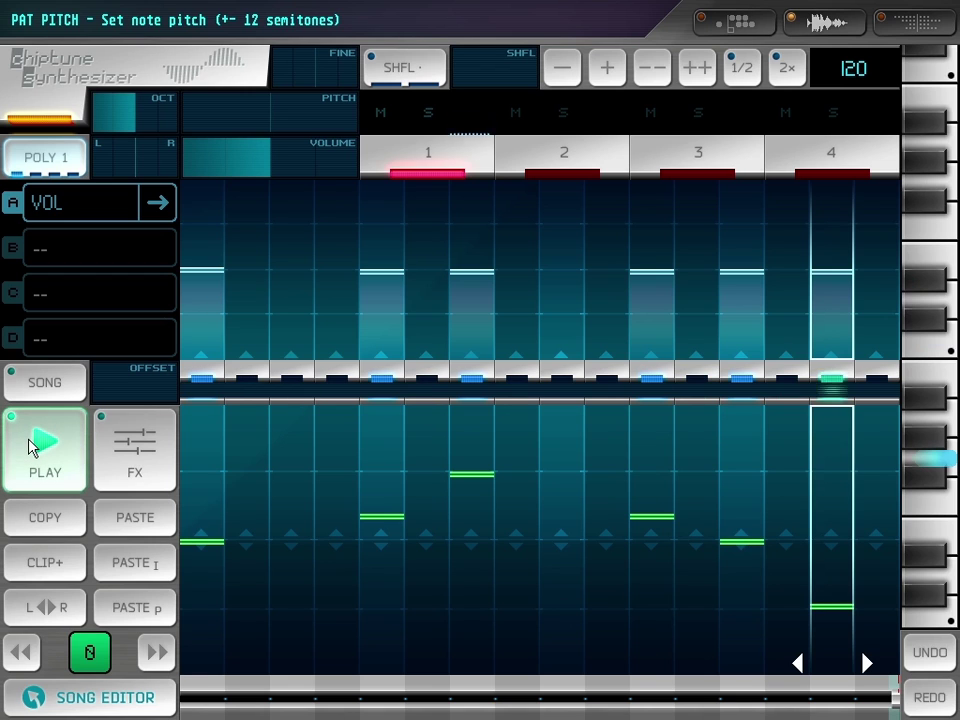
click(112, 700)
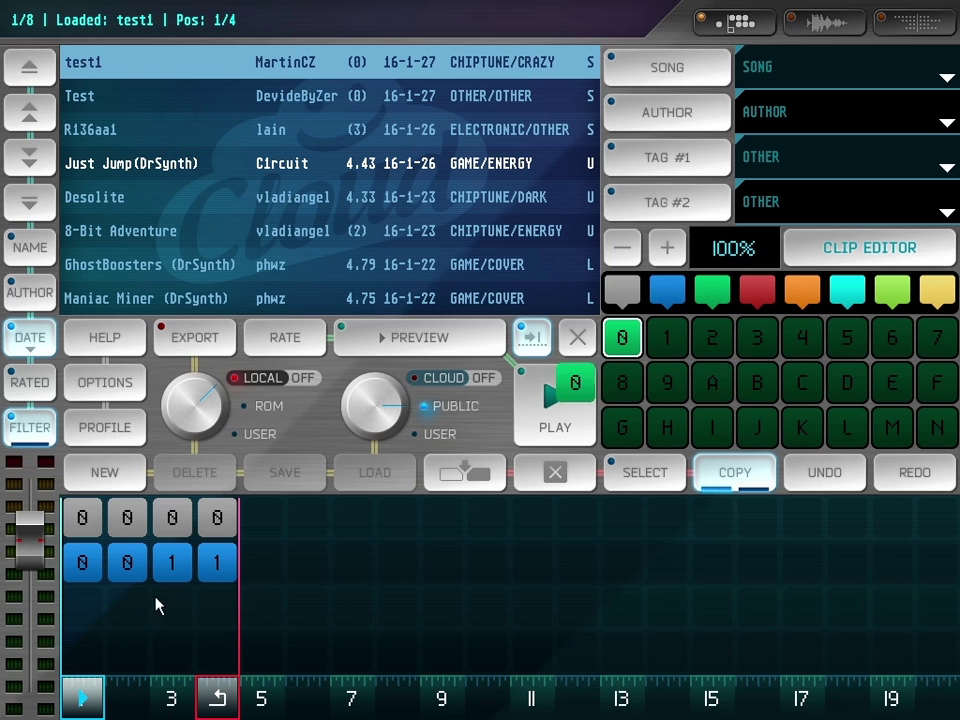
- Start a new track with clip 0, test playback, and place the next clip beside it
drag(640, 348, 86, 608)
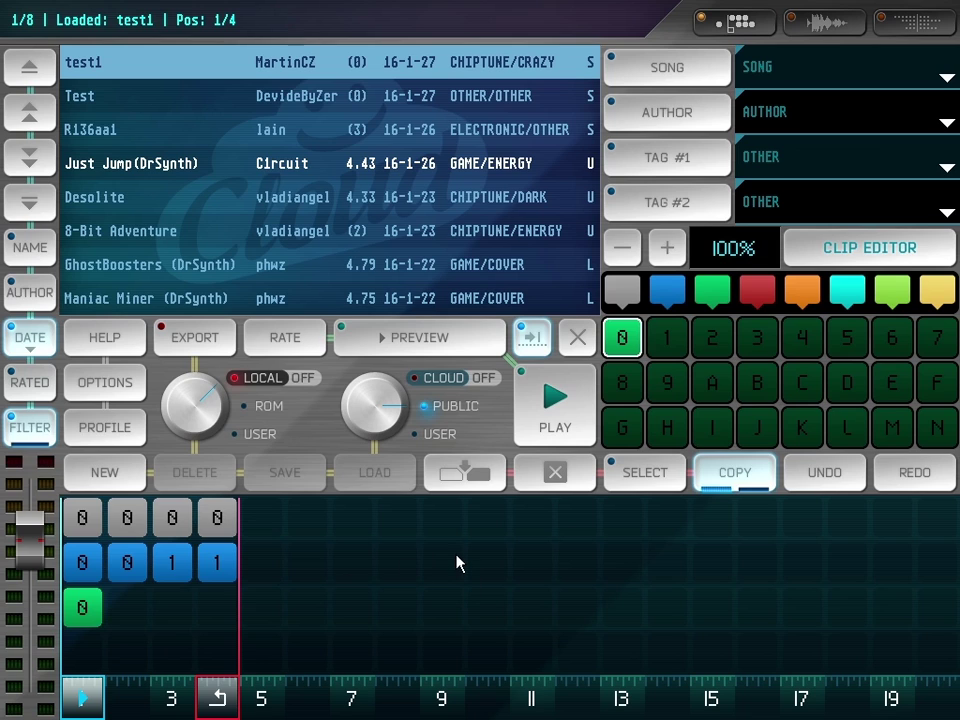
key(space)
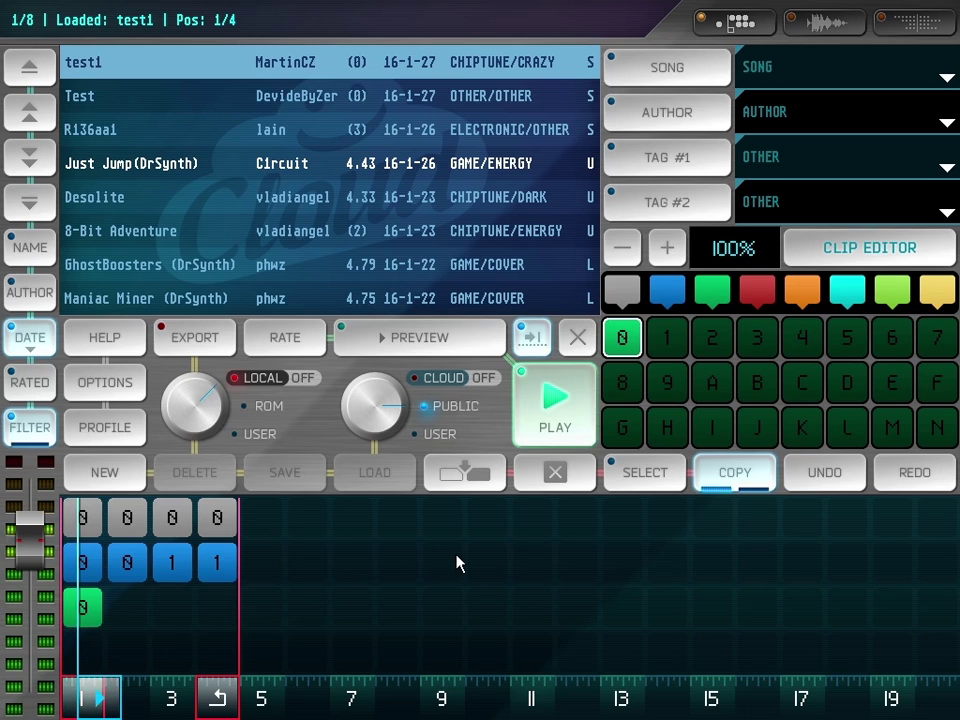
key(space)
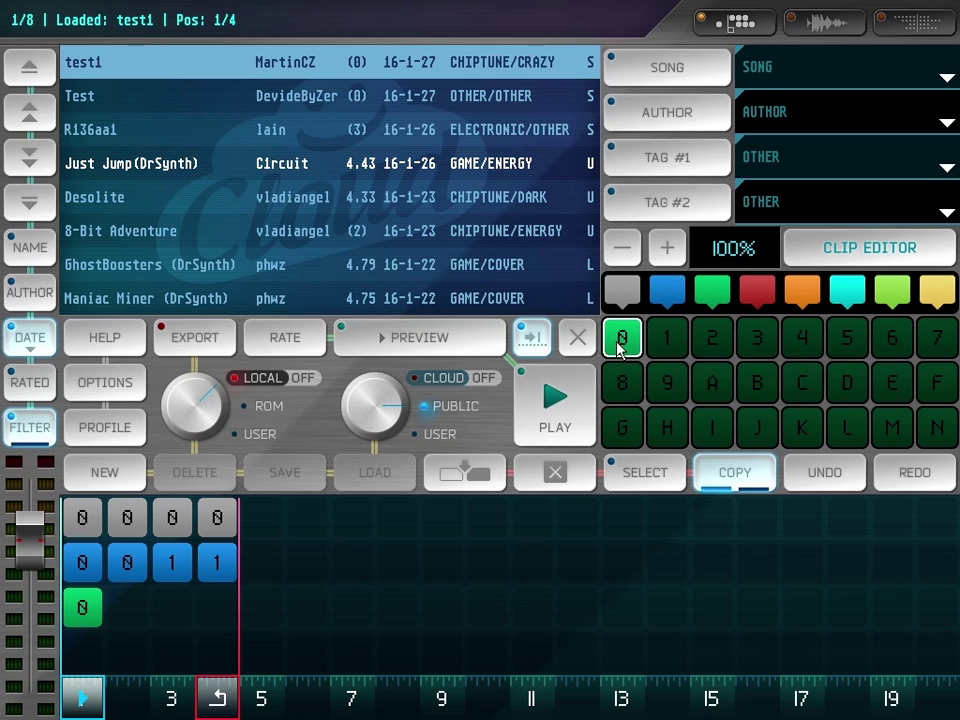
click(672, 345)
click(140, 610)
- Rework clip 1: raise step 1, remove steps 5, 7, 11, repitch steps 13 and 15
double_click(128, 612)
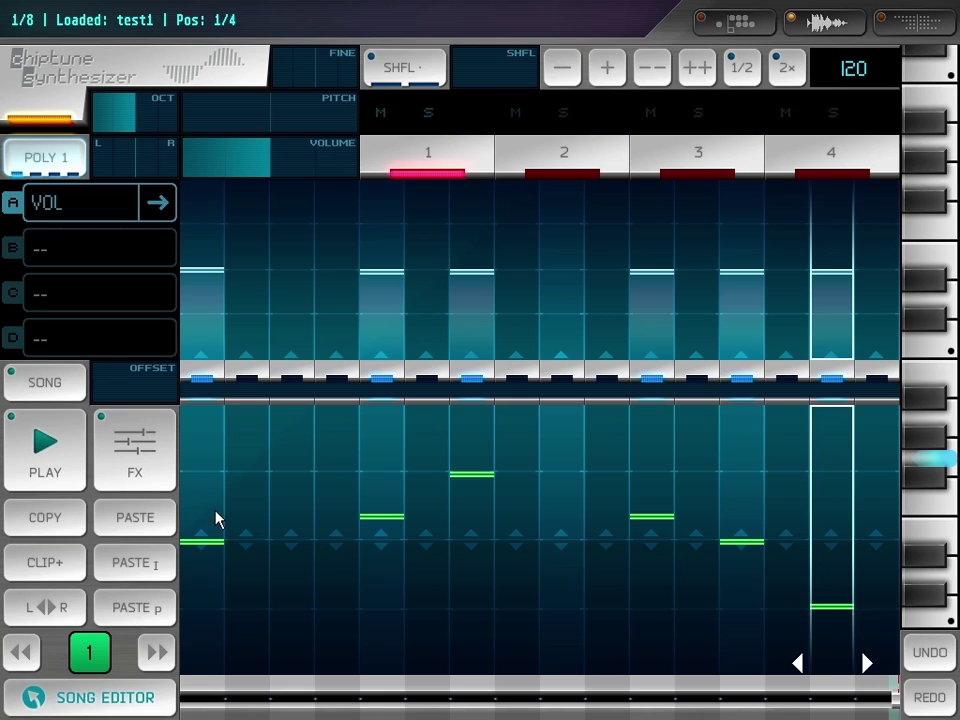
click(215, 518)
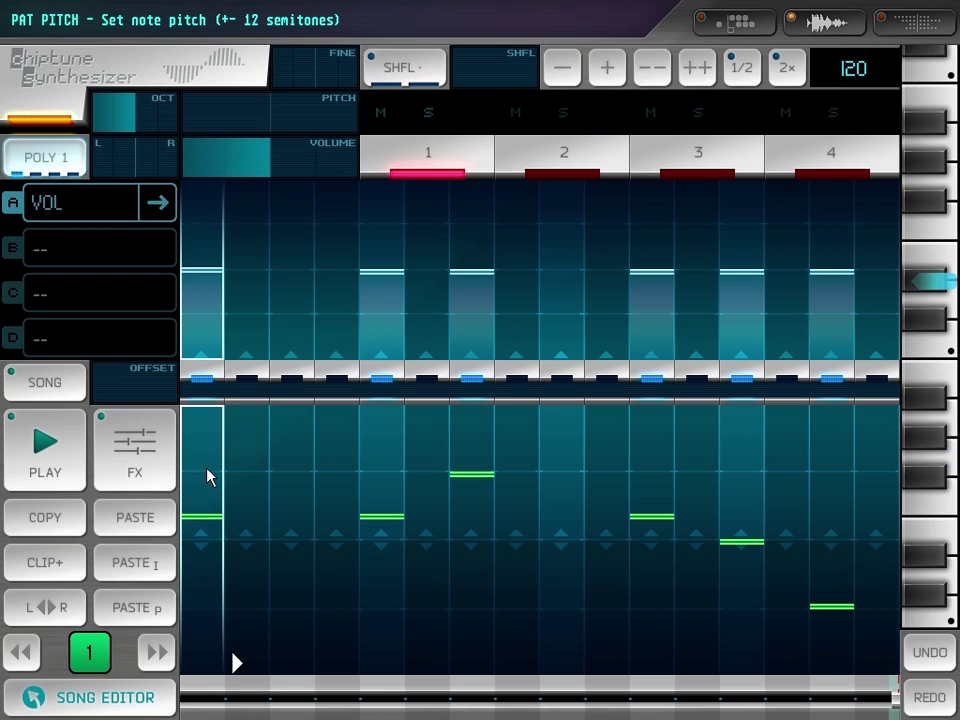
drag(208, 501, 218, 473)
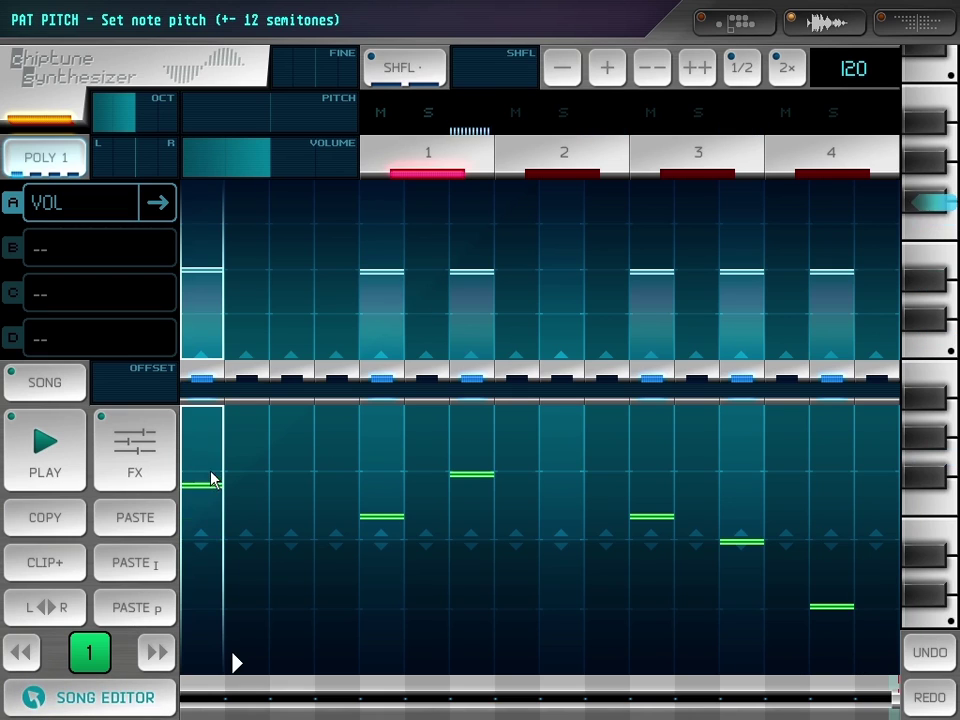
click(382, 378)
click(471, 378)
click(651, 378)
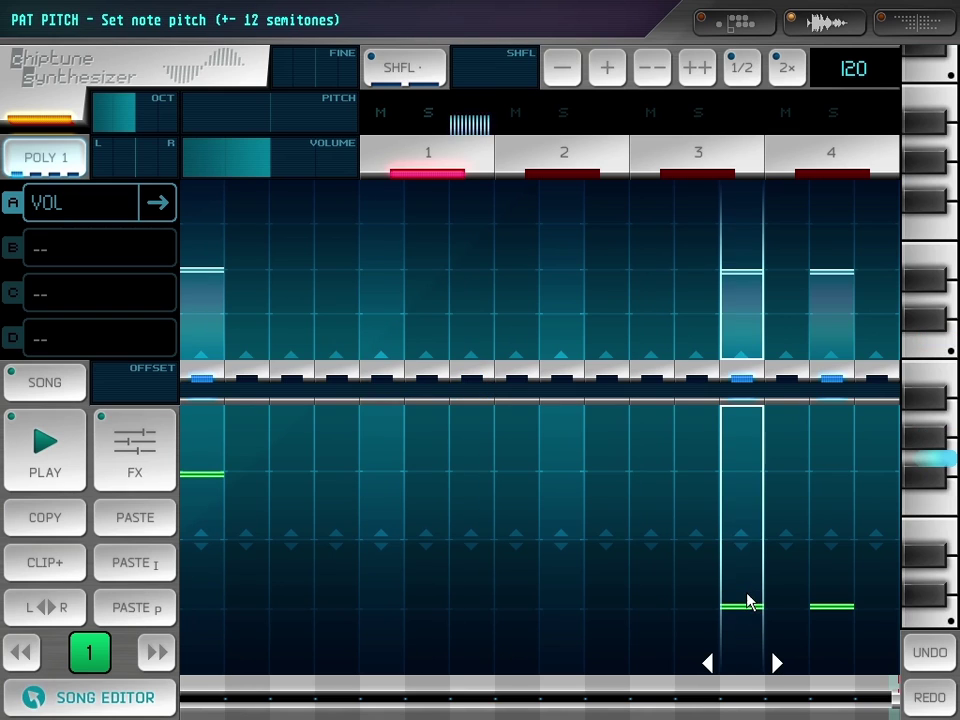
drag(753, 606, 750, 606)
drag(829, 557, 835, 546)
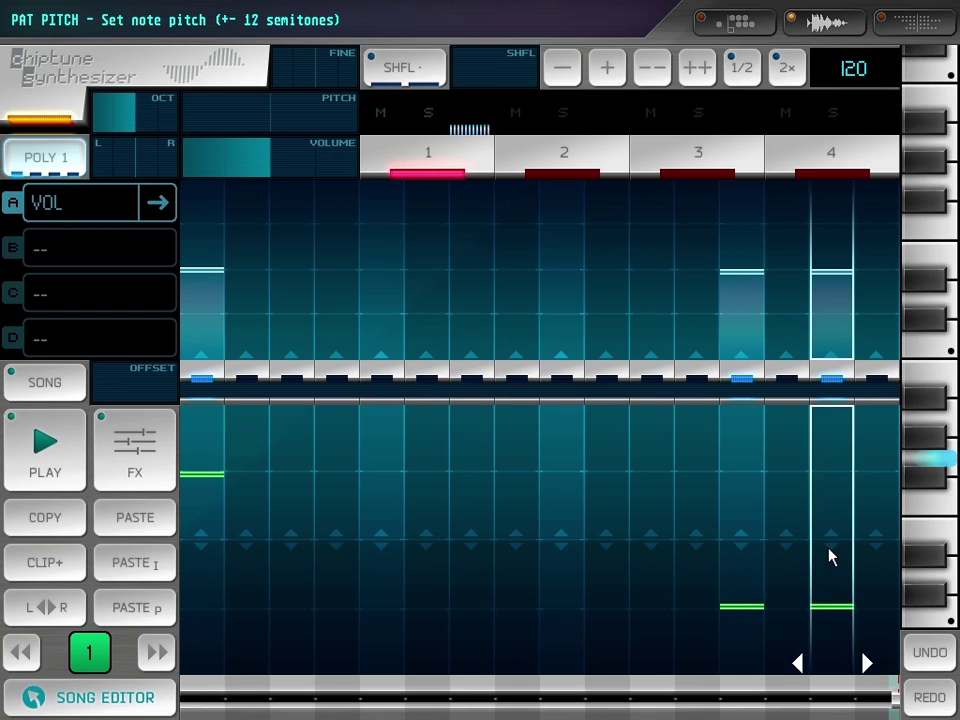
- Duplicate into clip 2, reworking notes on steps 1, 5, 7, 10 and 13–16 and shifting a step later
click(45, 564)
drag(204, 531, 201, 571)
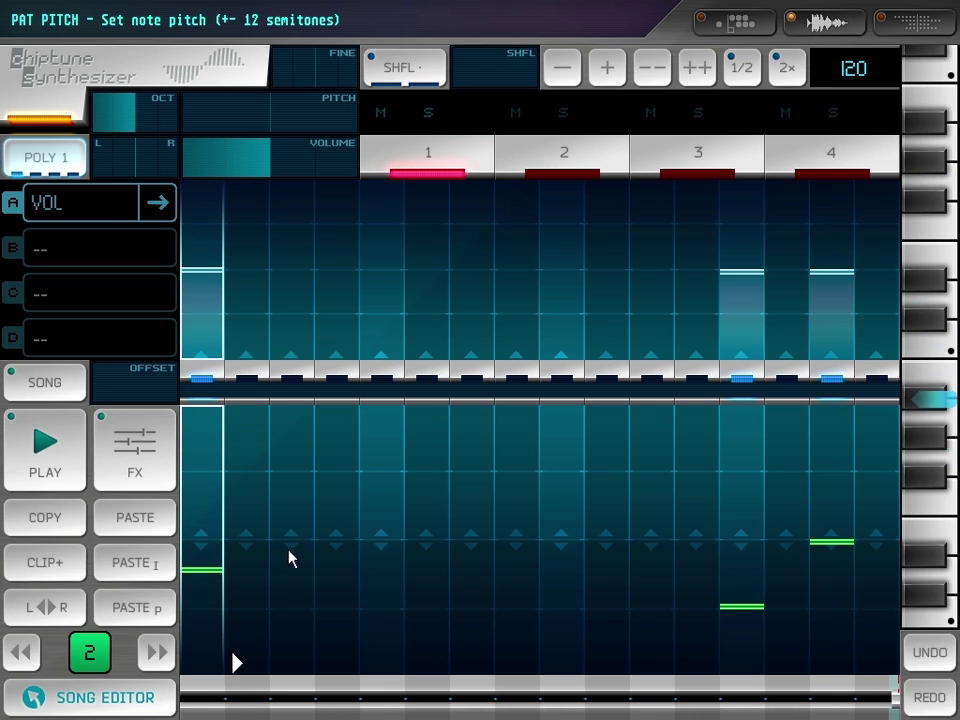
drag(388, 545, 392, 525)
click(476, 508)
click(481, 497)
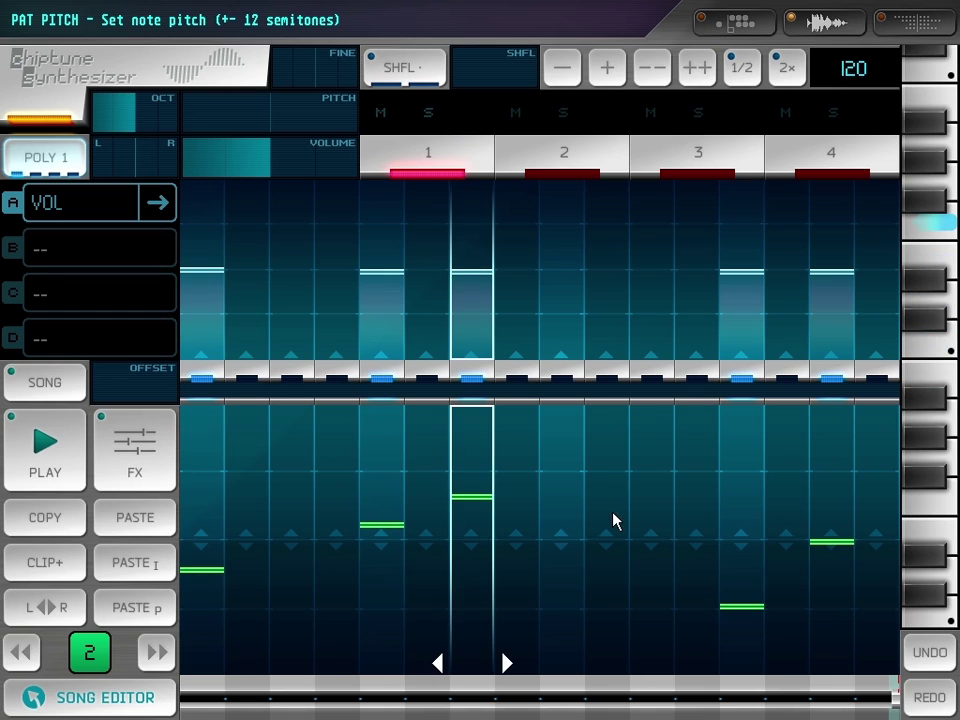
click(613, 521)
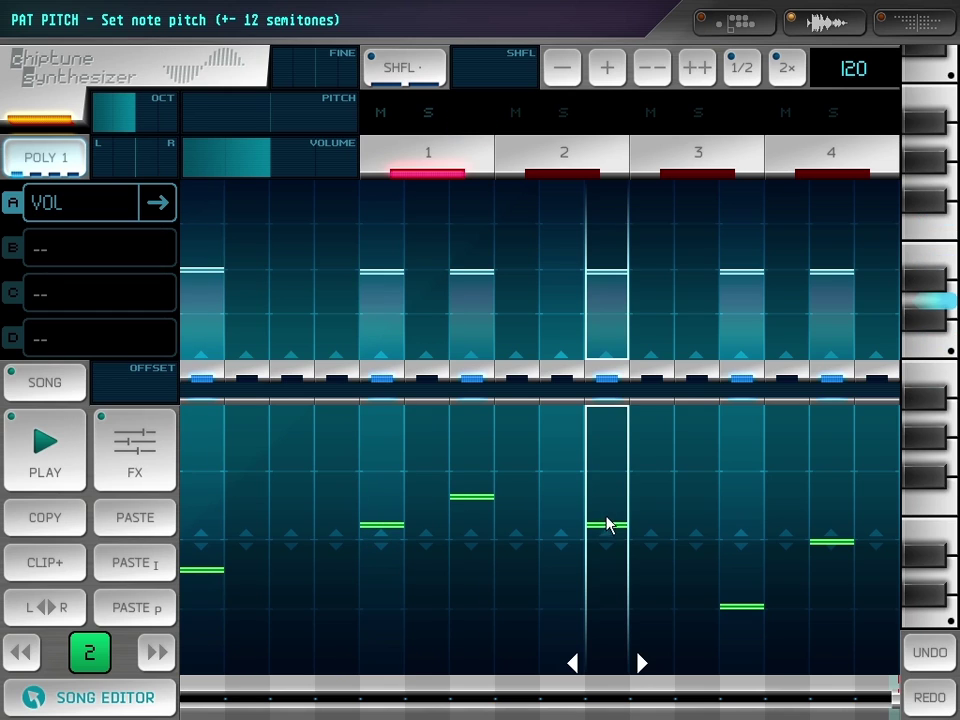
drag(607, 522, 612, 514)
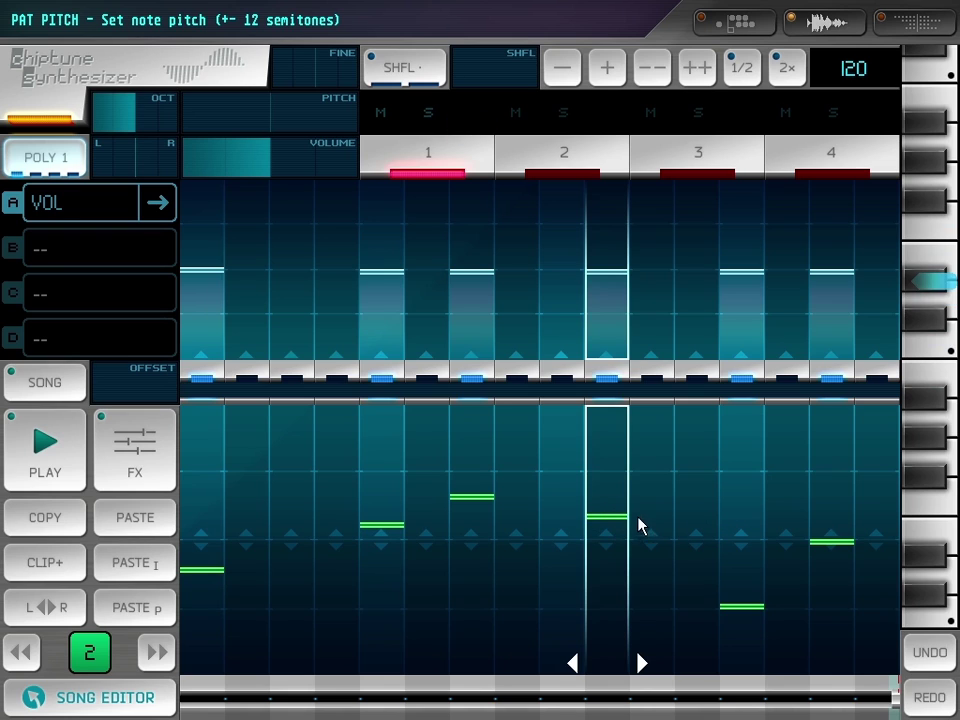
click(641, 664)
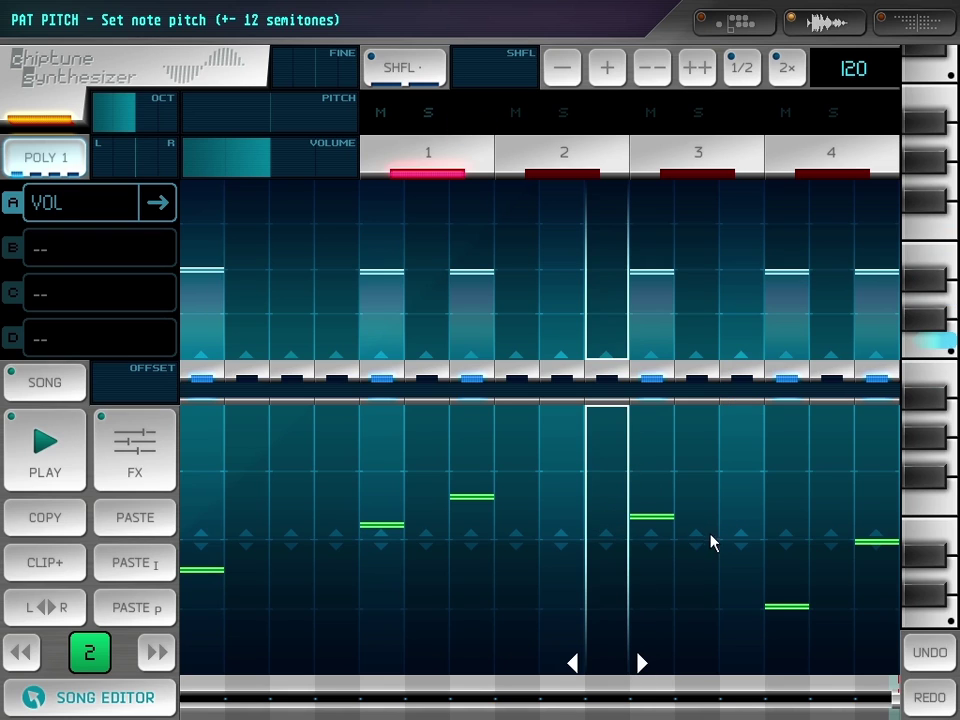
click(743, 533)
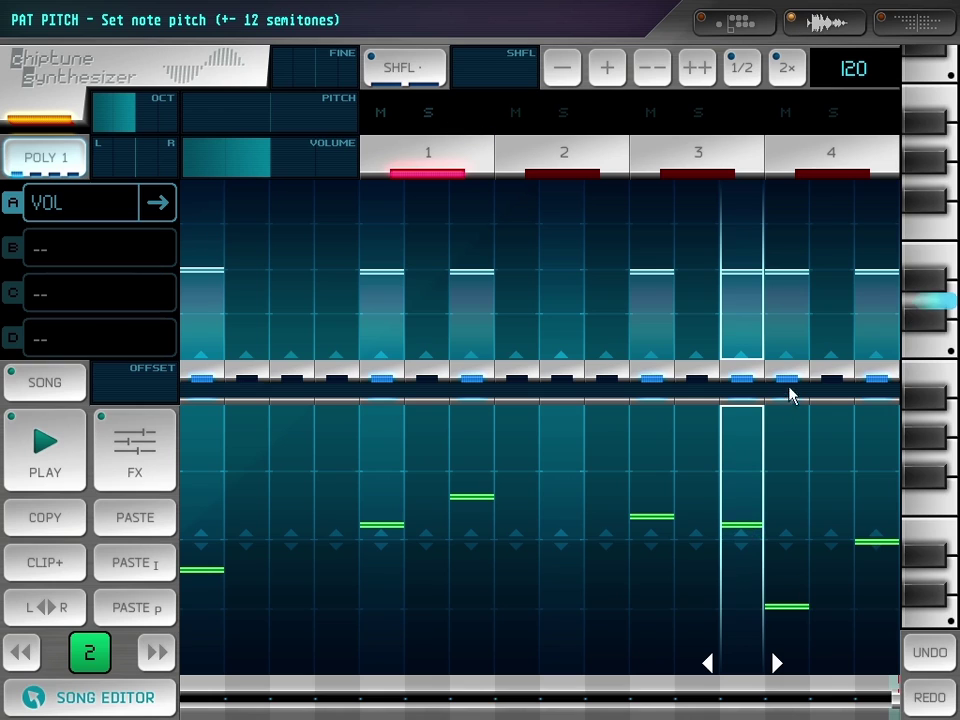
click(786, 378)
click(838, 579)
mouse_move(838, 579)
mouse_down()
mouse_move(840, 557)
mouse_move(840, 571)
mouse_up()
click(876, 380)
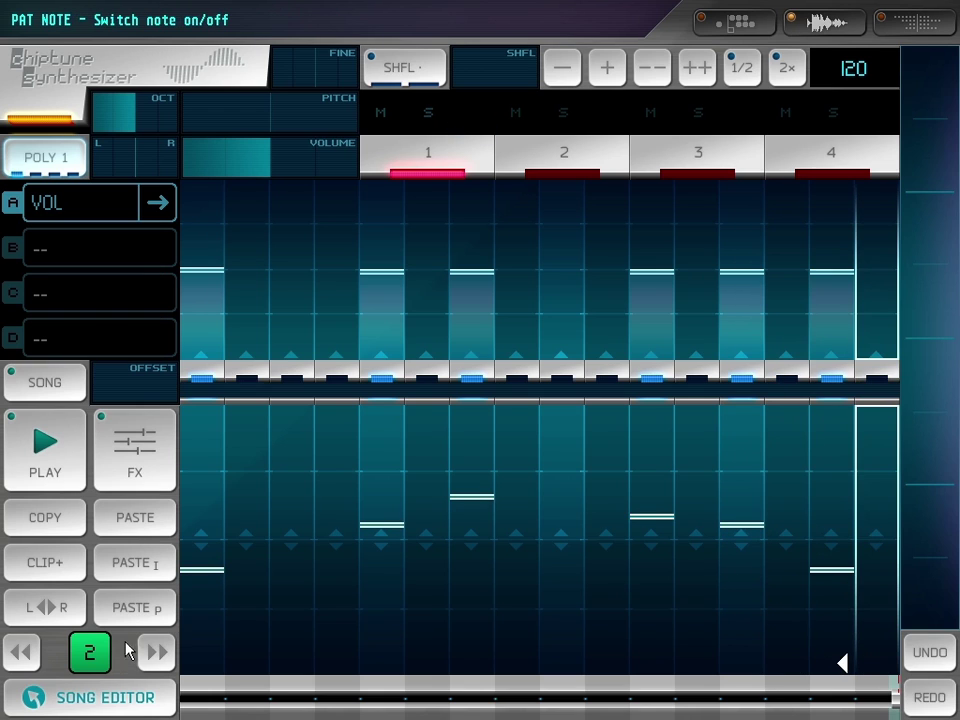
- Duplicate into clip 3, raise step 1, and remove notes on steps 5, 7, 11, 13, 15
click(50, 562)
drag(184, 568, 203, 530)
click(382, 380)
click(471, 380)
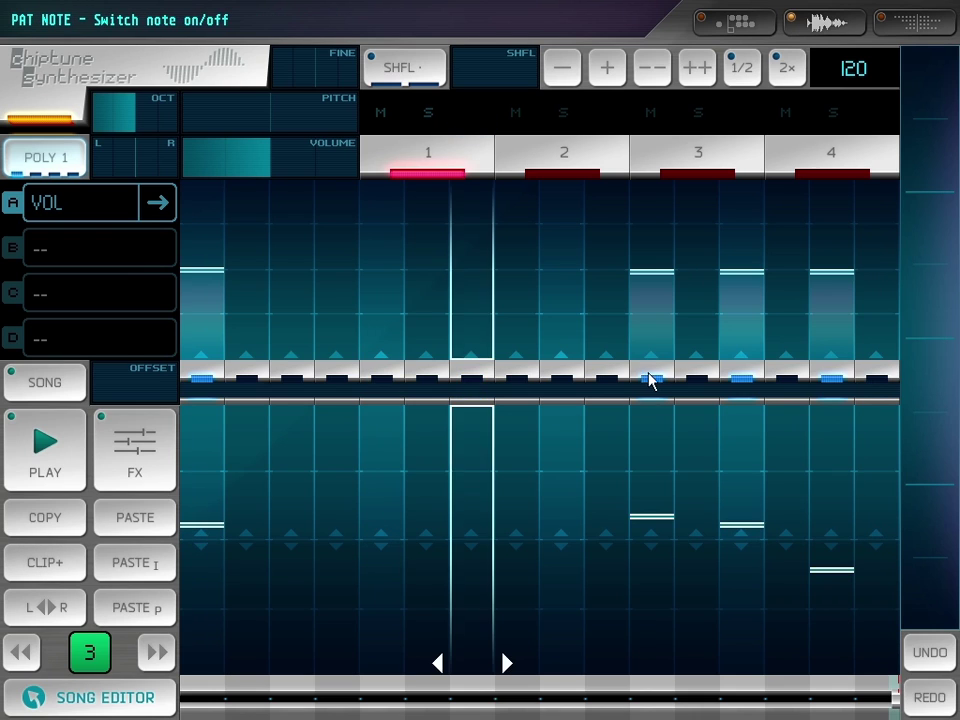
click(651, 380)
click(741, 380)
click(831, 380)
- Place green melody clips 2 and 3 into bars 3 and 4 of the melody row
click(135, 704)
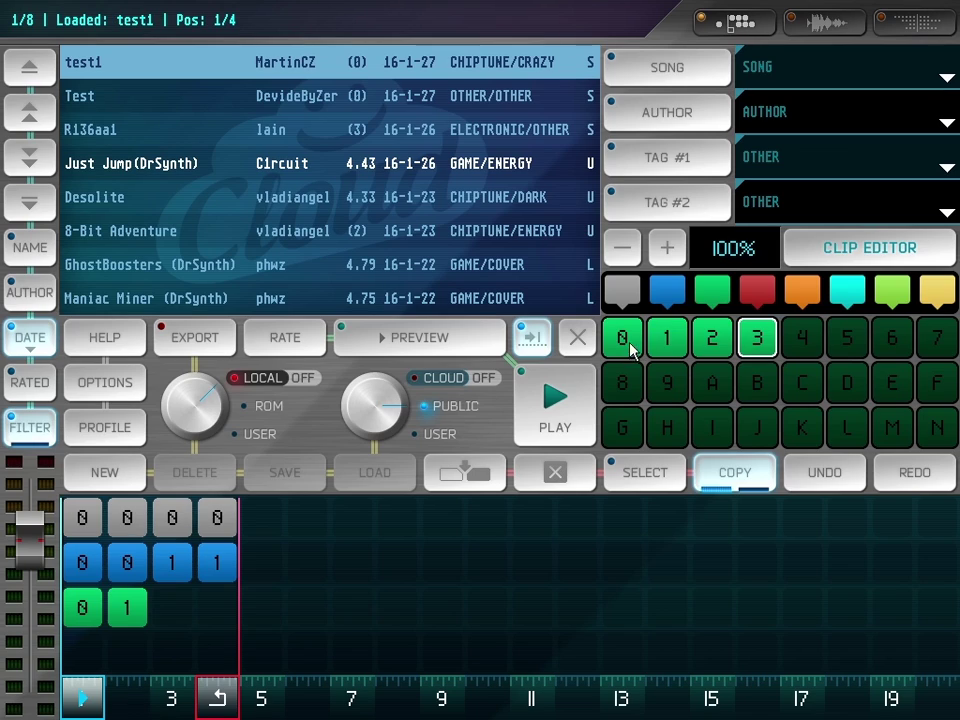
drag(698, 340, 172, 607)
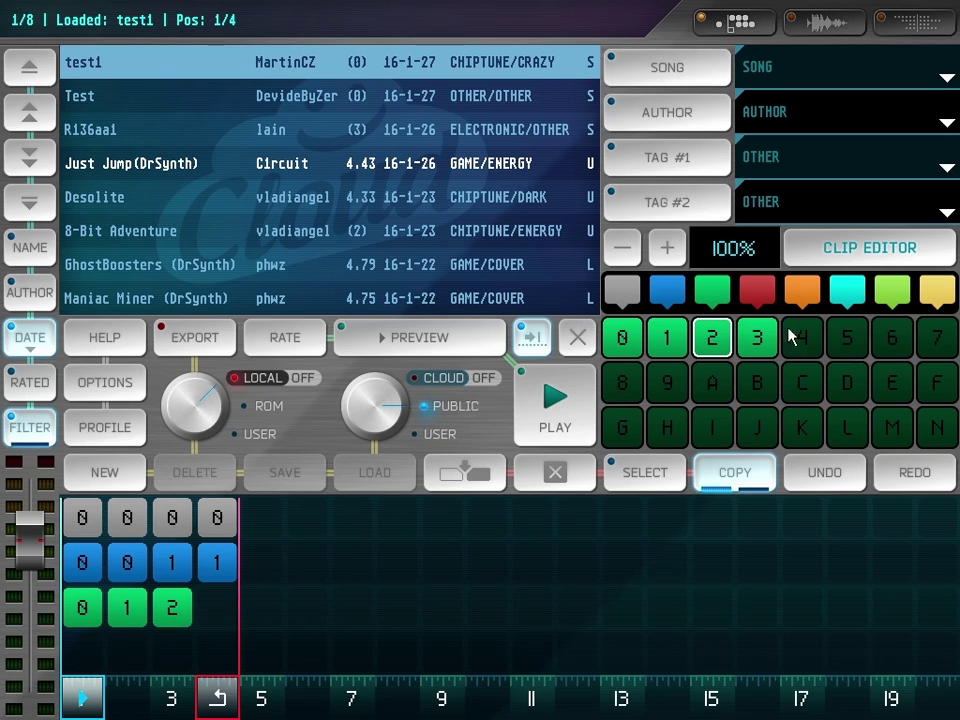
mouse_move(757, 338)
mouse_down()
mouse_move(396, 597)
mouse_move(210, 607)
mouse_up()
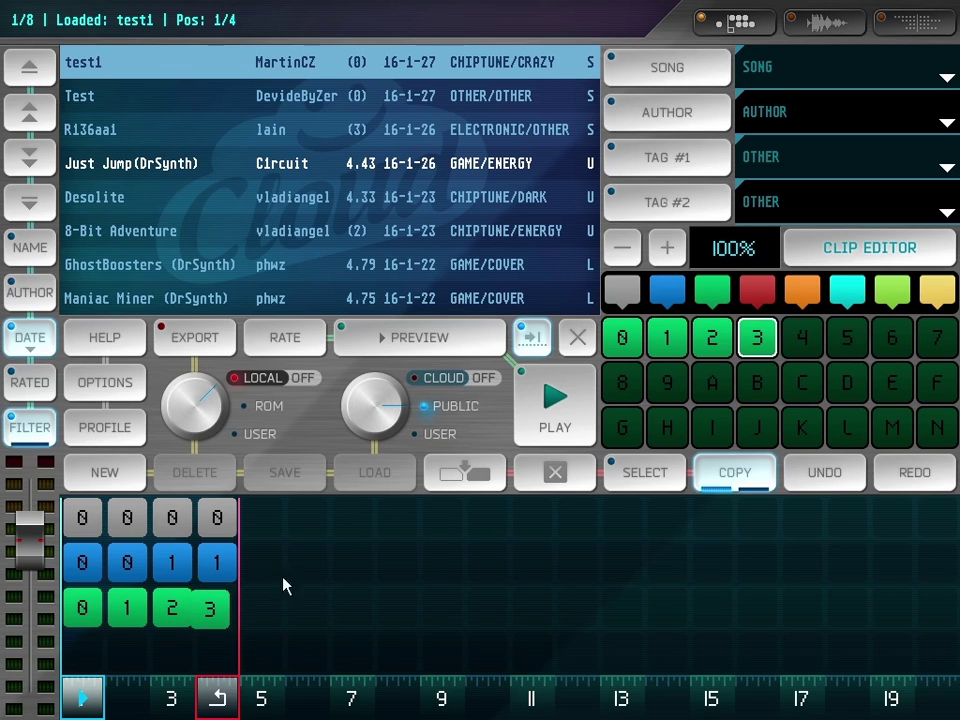
- Play the arrangement, stop it, and set the play position to bar 3
click(556, 398)
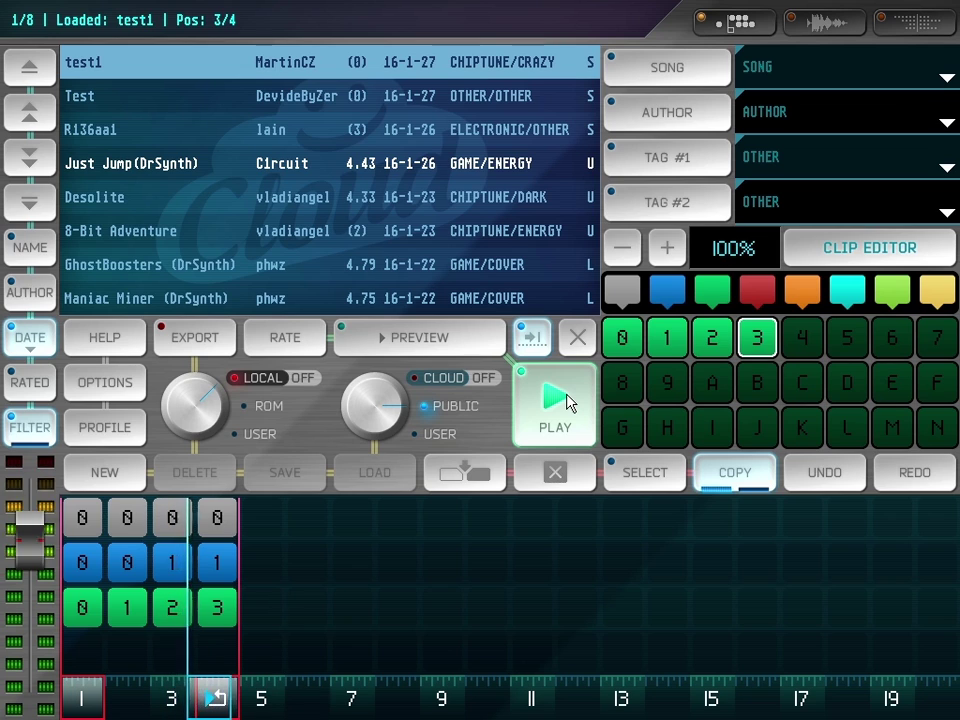
click(567, 401)
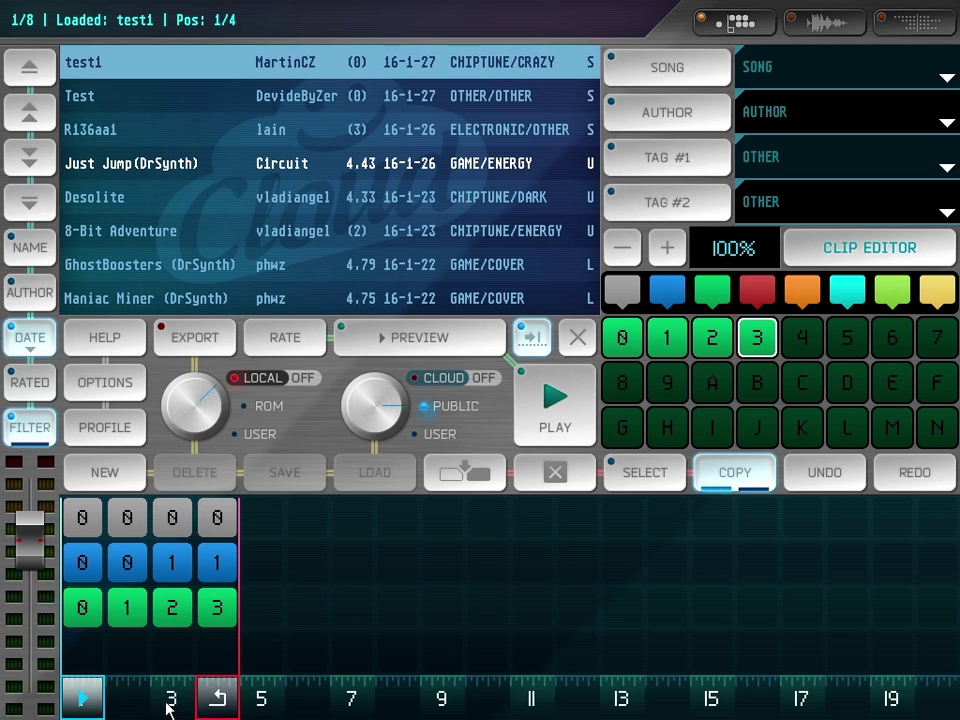
click(168, 702)
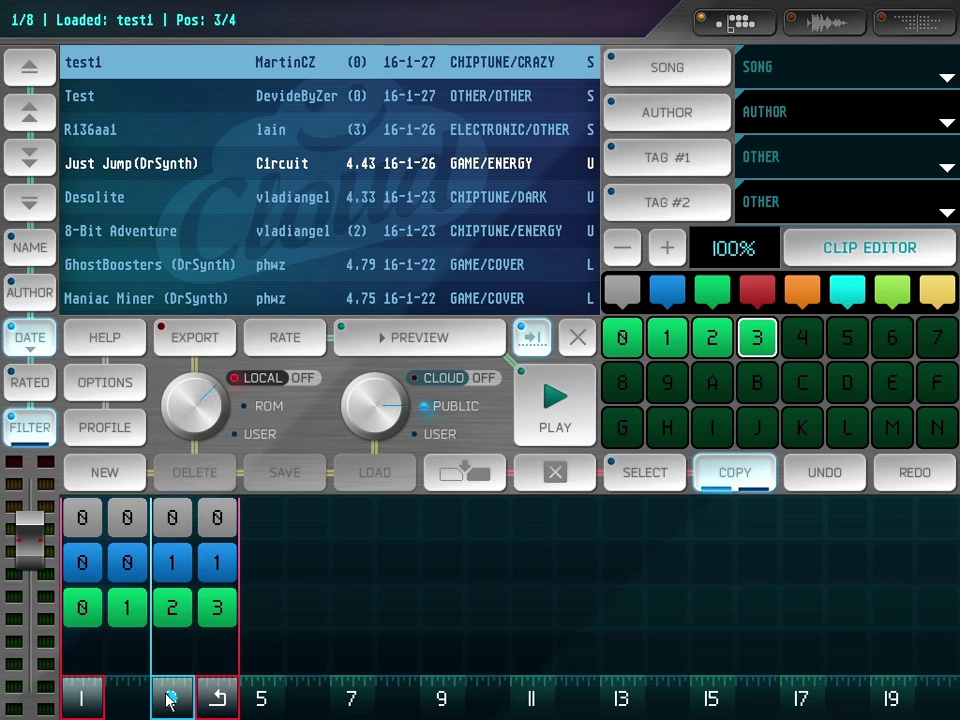
- Shift the bass instrument's pitch in clip 1 and play it back
double_click(172, 565)
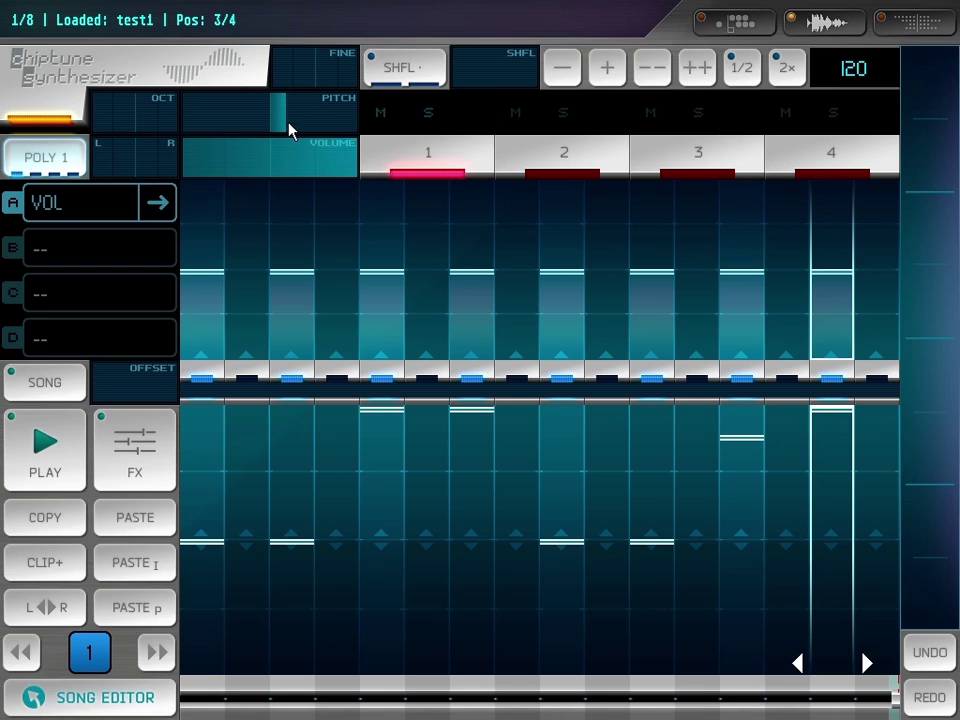
click(257, 118)
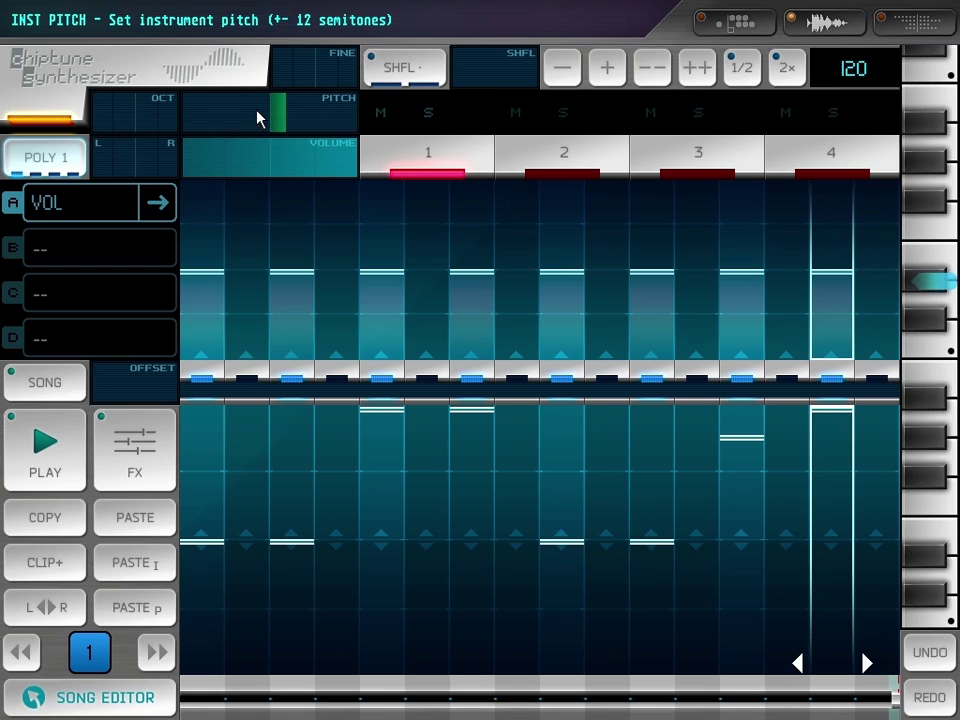
click(57, 478)
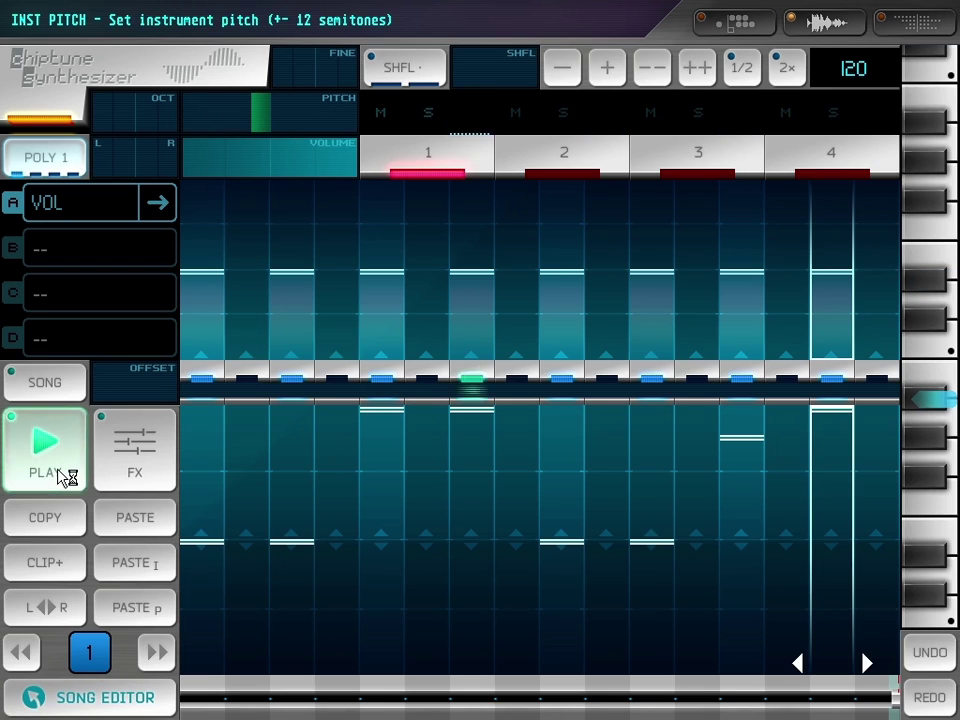
click(57, 478)
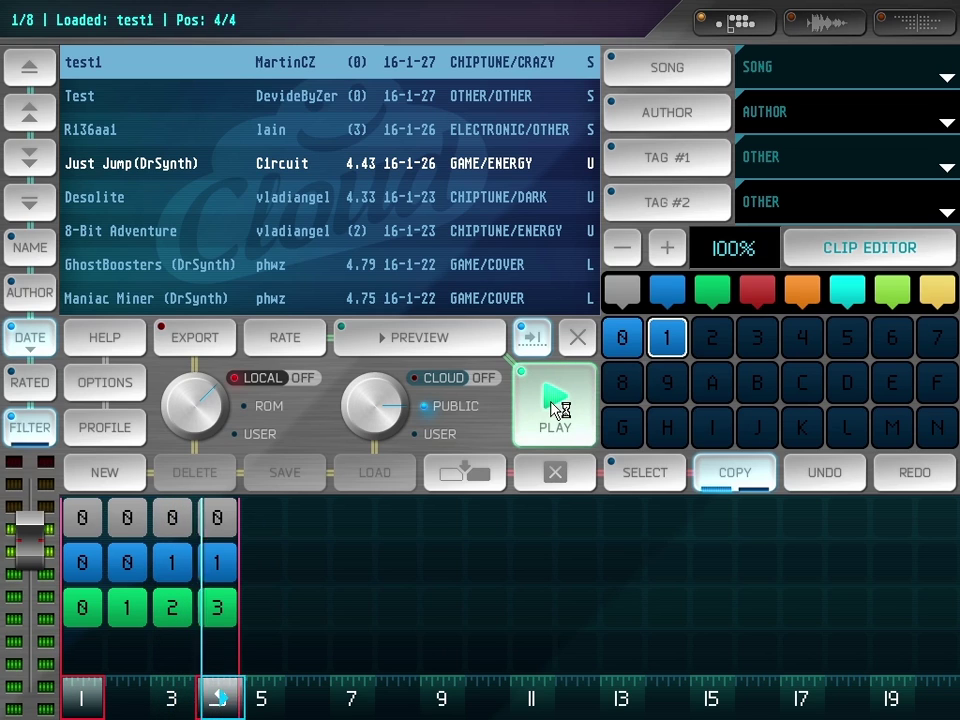
- Raise bass clip 1's step-13 note to the top pitch
double_click(178, 568)
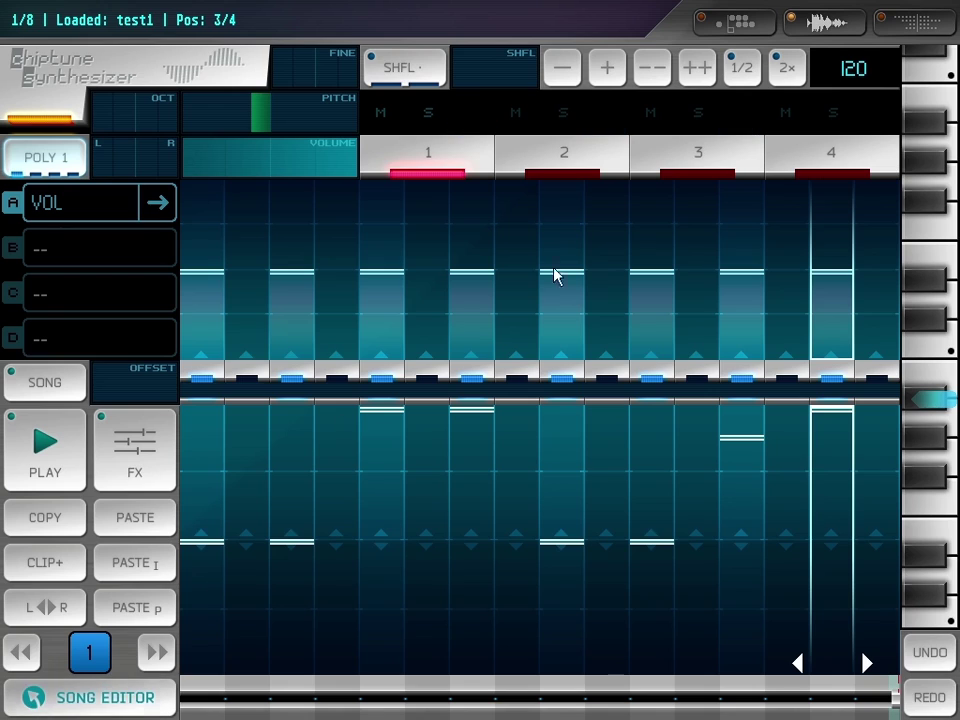
click(742, 450)
drag(742, 447, 753, 423)
- Replay and stop the edited loop, then select clip 0 on the green melody track
click(104, 697)
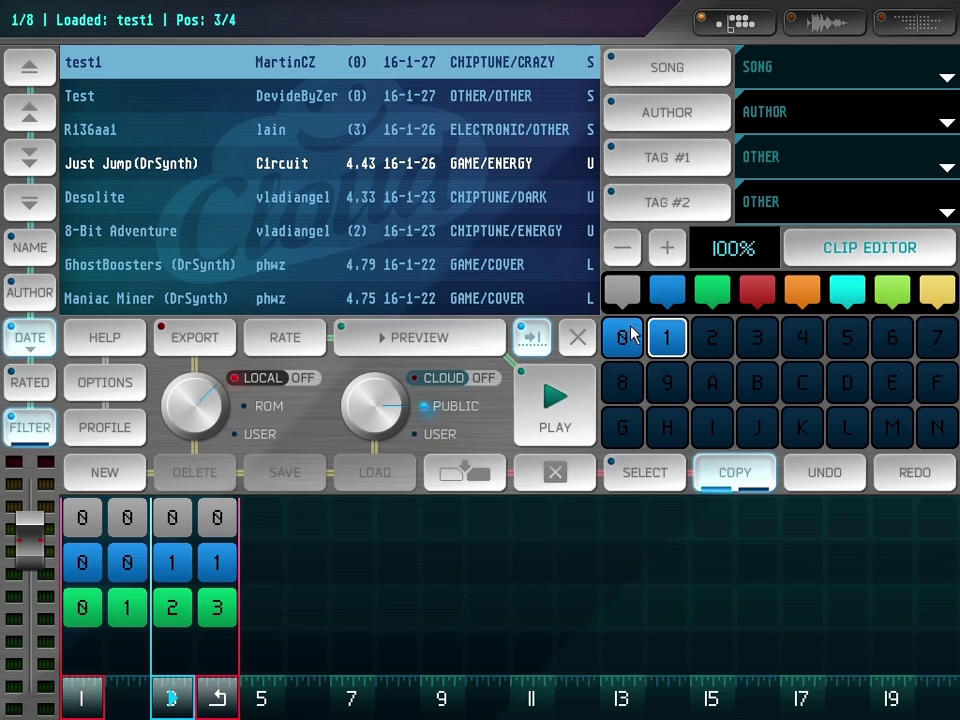
click(562, 412)
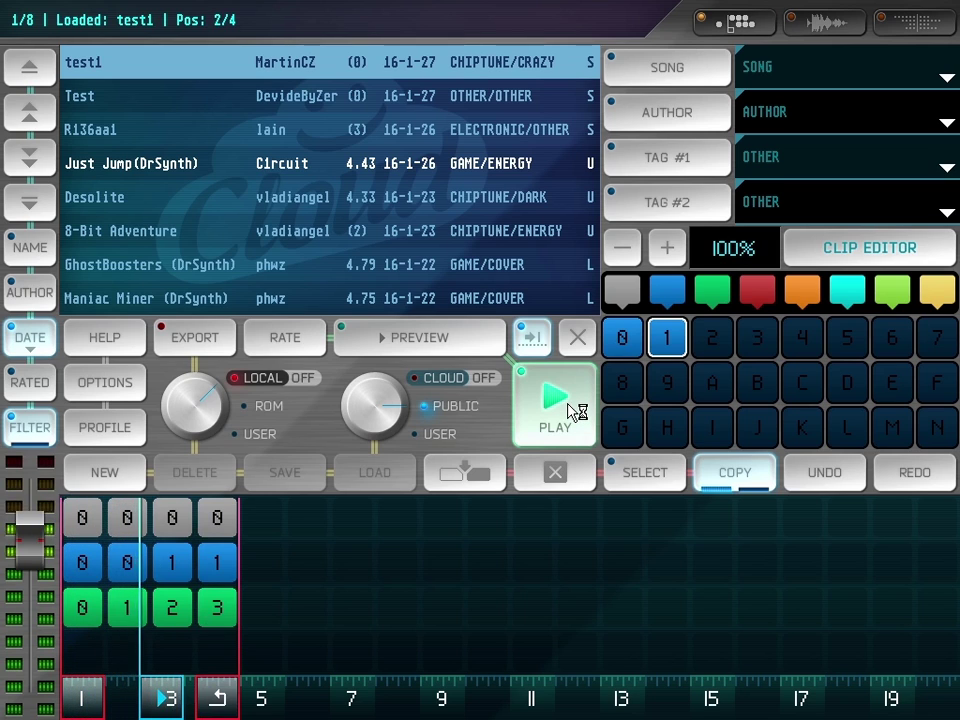
click(573, 411)
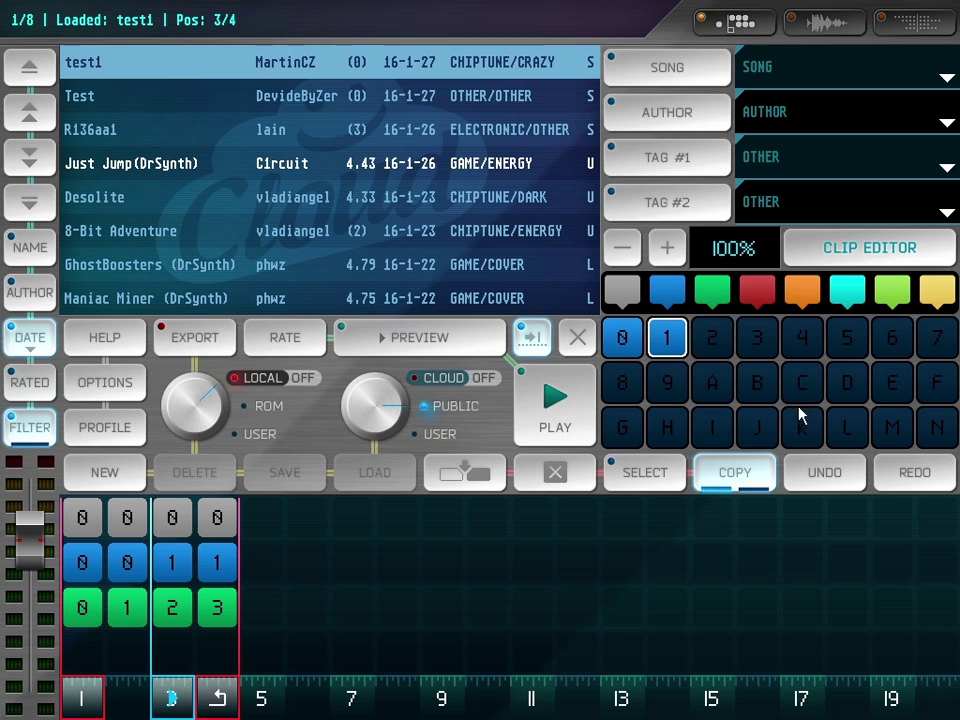
click(623, 343)
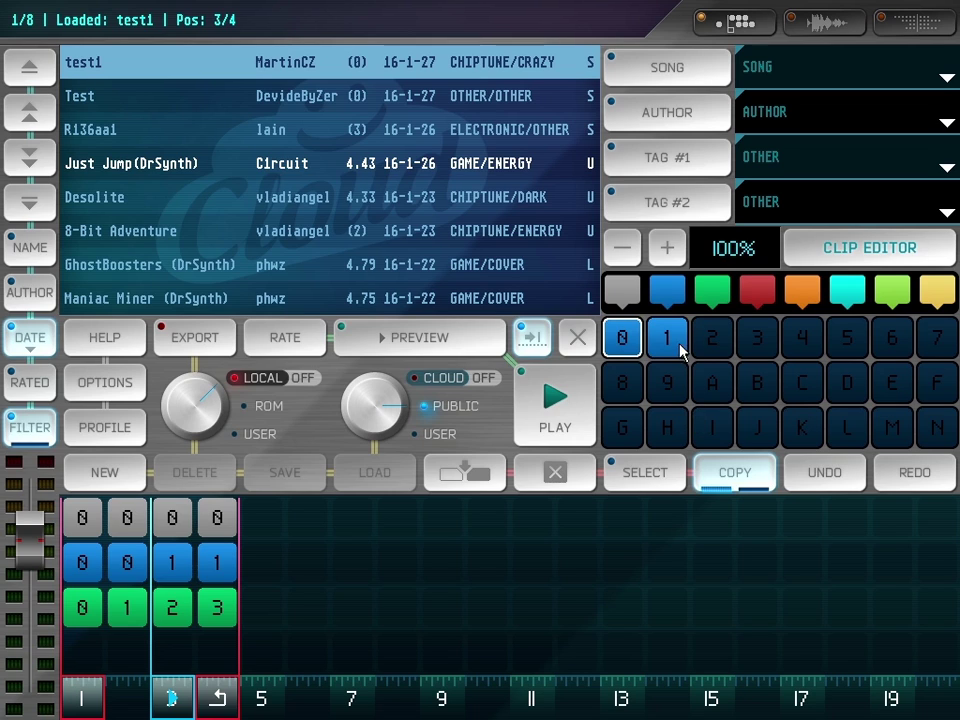
click(708, 294)
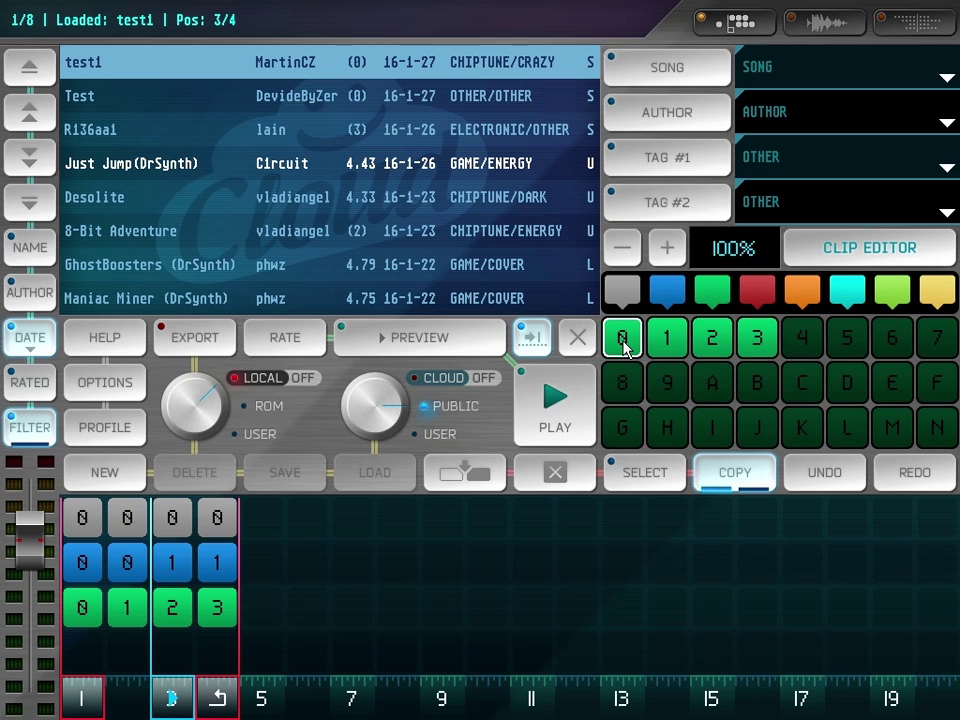
- Open melody clip 0's FX panel, sketch a waveform, and try sawtooth, noise and pulse before returning to square
click(623, 343)
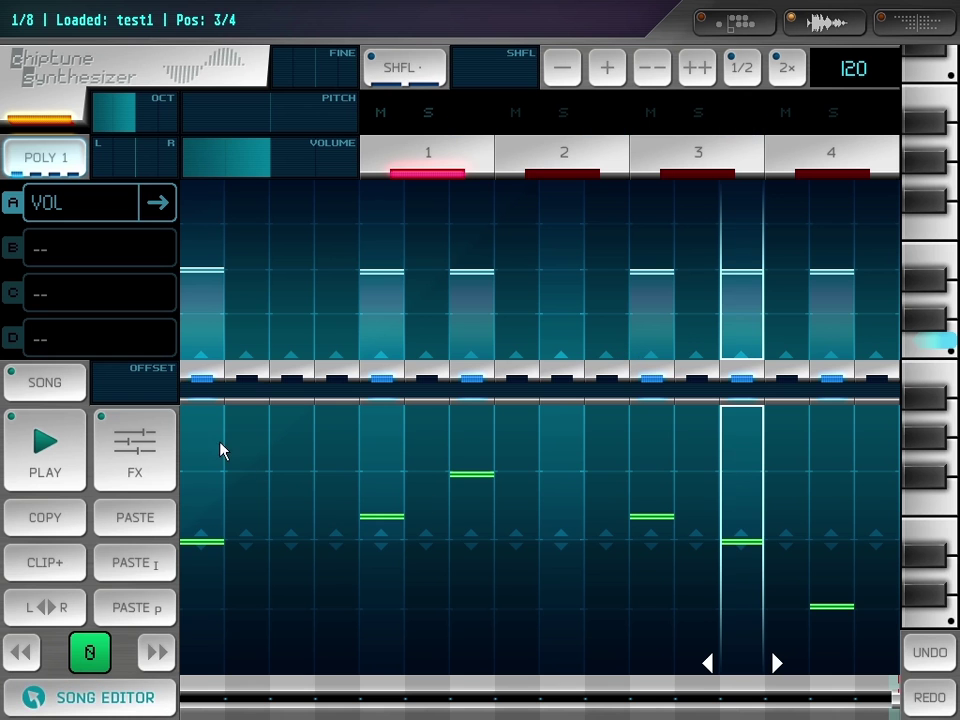
click(140, 460)
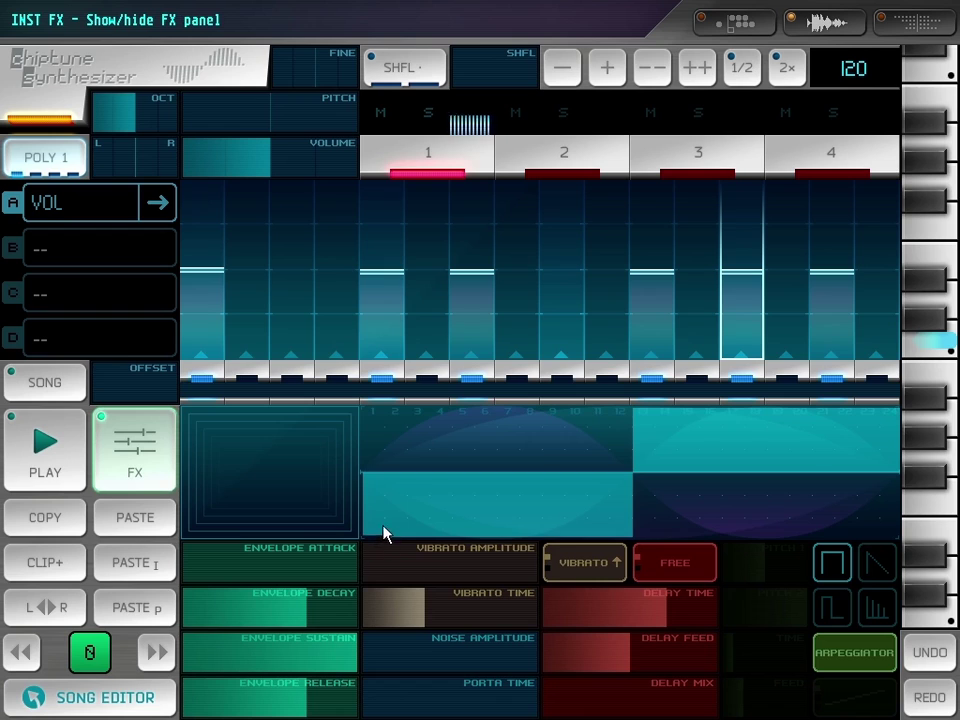
mouse_move(385, 530)
mouse_down()
mouse_move(885, 483)
mouse_move(417, 528)
mouse_move(711, 396)
mouse_move(905, 490)
mouse_up()
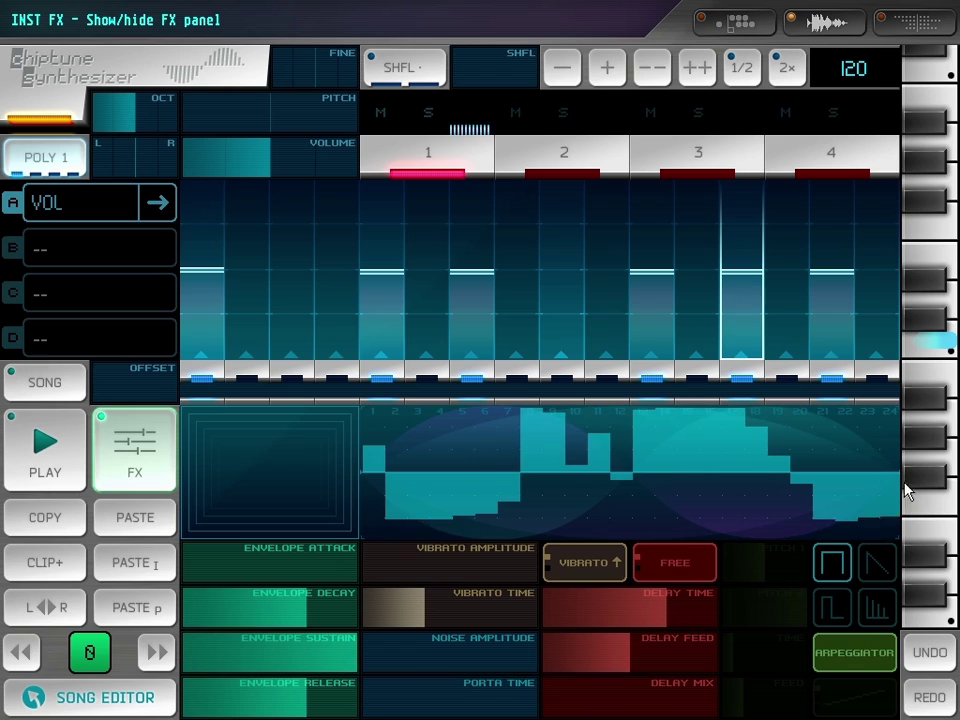
click(885, 566)
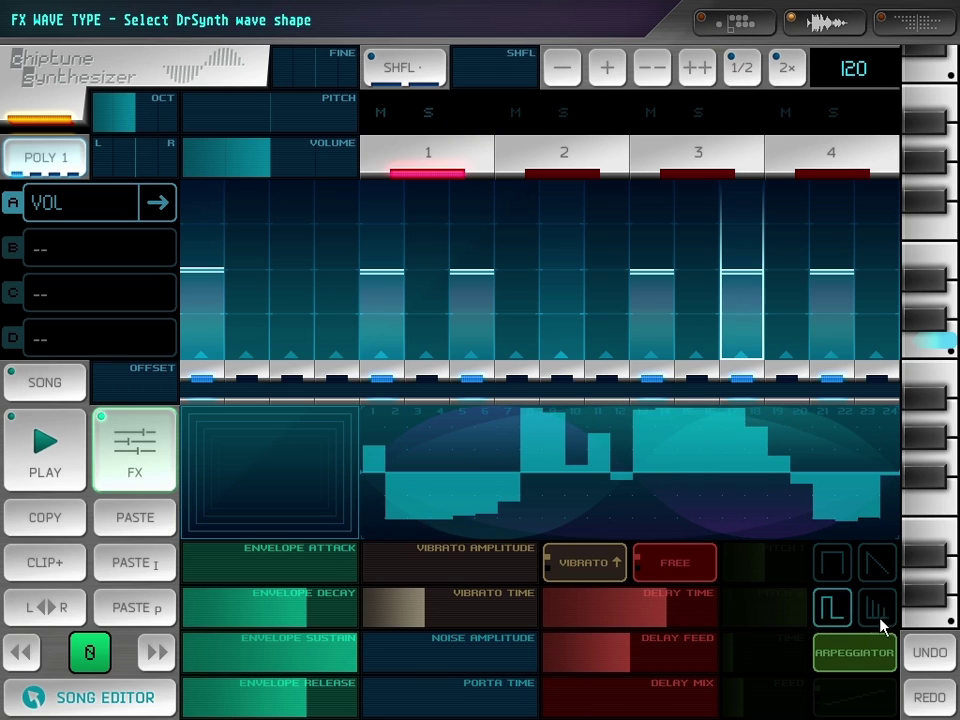
click(880, 612)
click(836, 568)
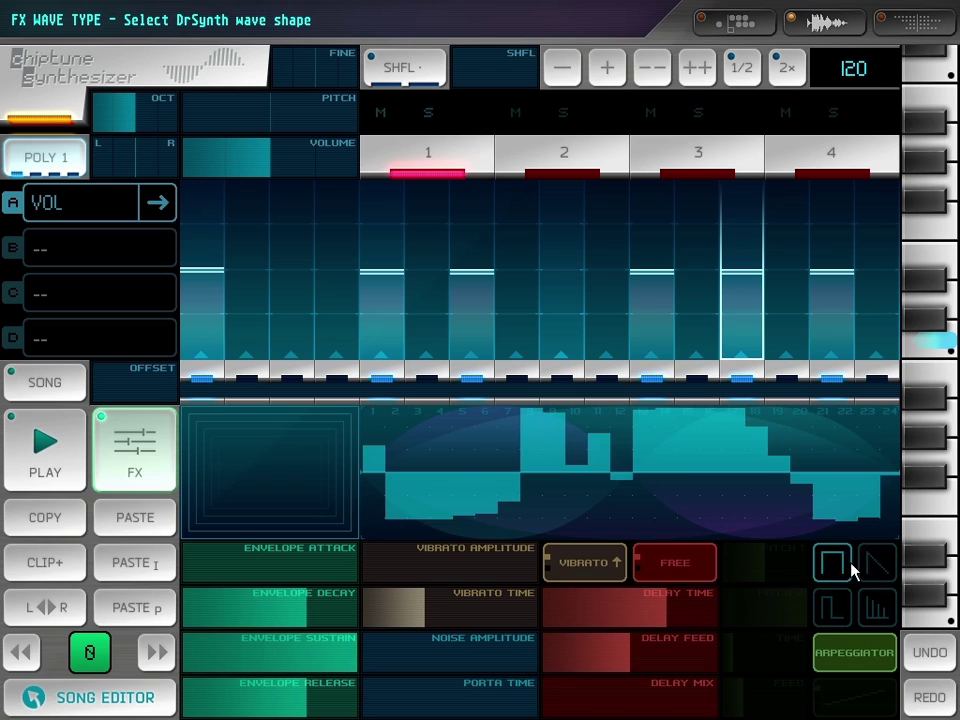
click(874, 562)
click(834, 612)
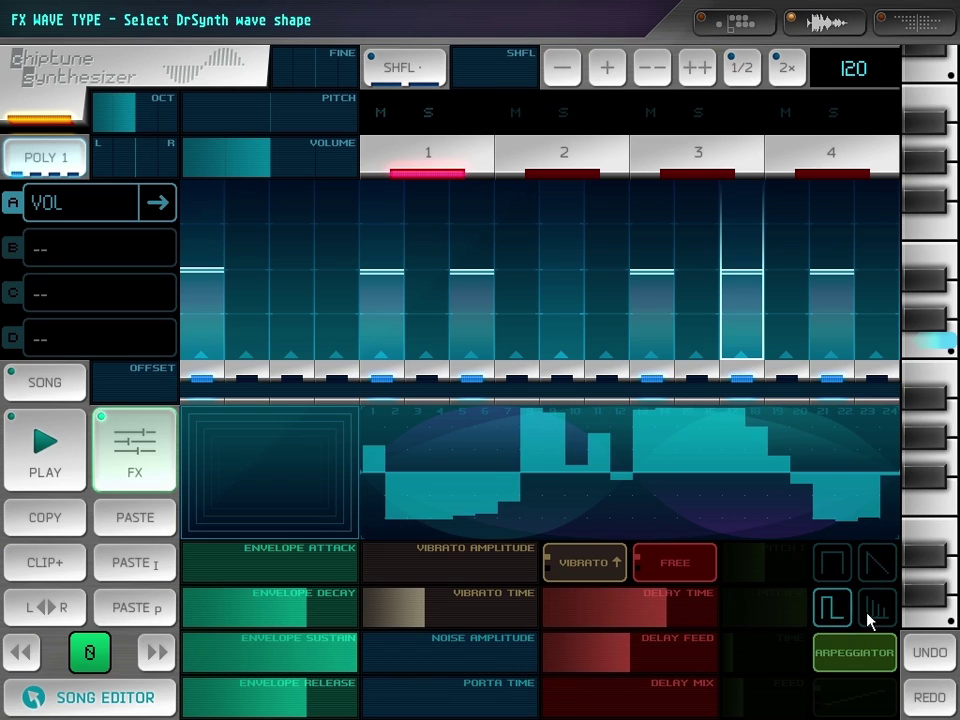
click(838, 563)
- Redraw the melody waveform as a smooth sine-like staircase and start playback
drag(375, 482, 378, 523)
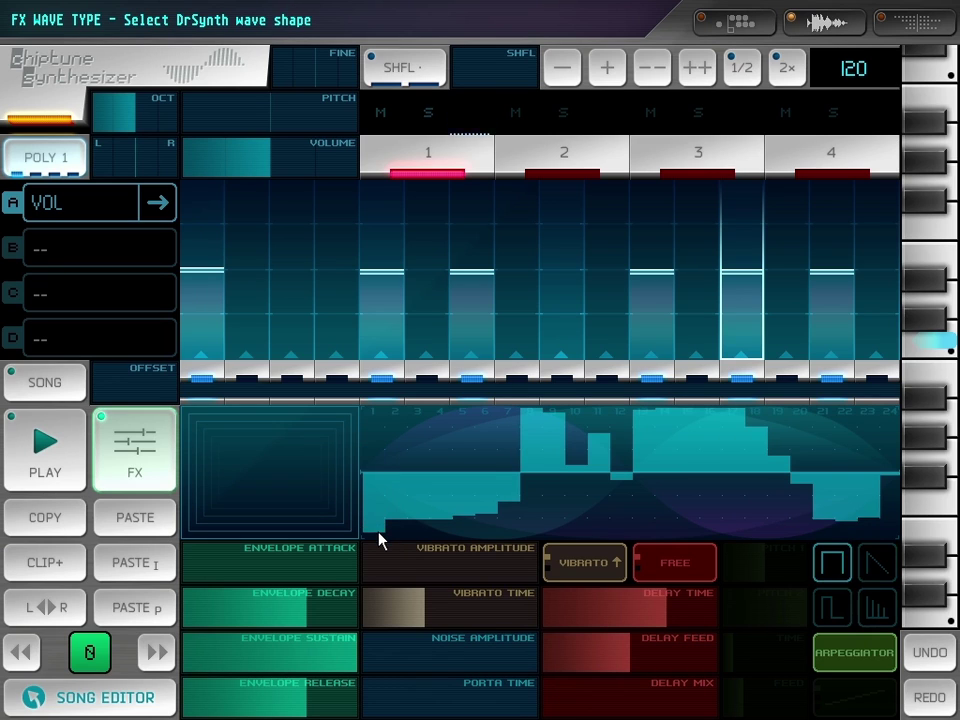
mouse_move(383, 476)
mouse_down()
mouse_move(553, 422)
mouse_move(677, 538)
mouse_move(896, 484)
mouse_move(707, 541)
mouse_move(694, 531)
mouse_move(729, 537)
mouse_move(886, 476)
mouse_up()
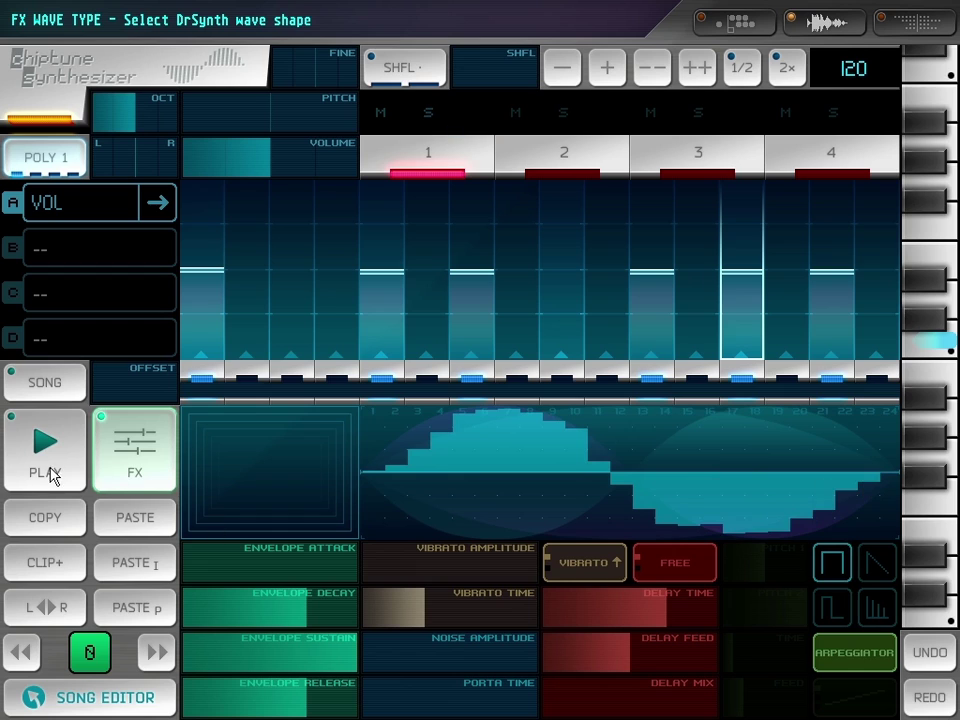
click(52, 476)
- Add slight vibrato with 0.125 vibrato time, a short portamento, and about 46% delay mix
click(160, 122)
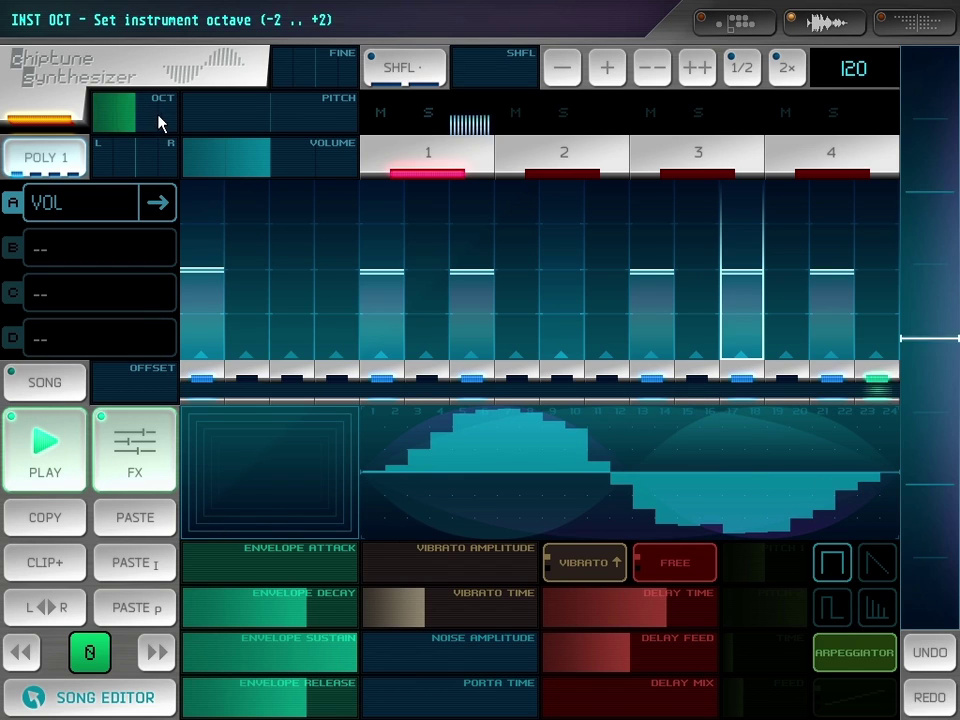
click(373, 563)
click(415, 620)
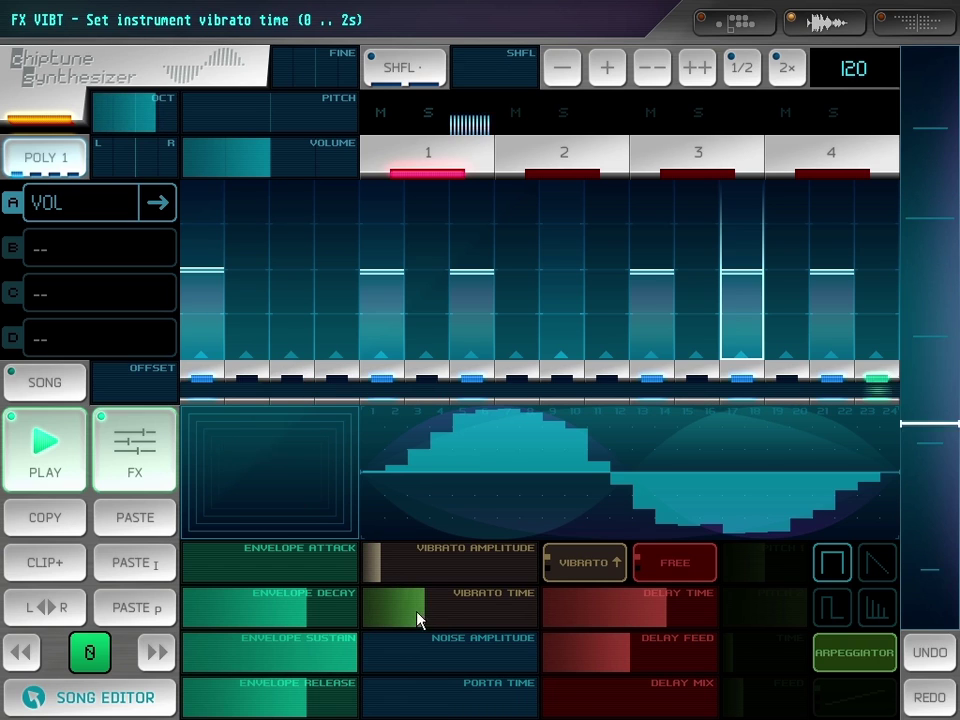
drag(415, 620, 407, 619)
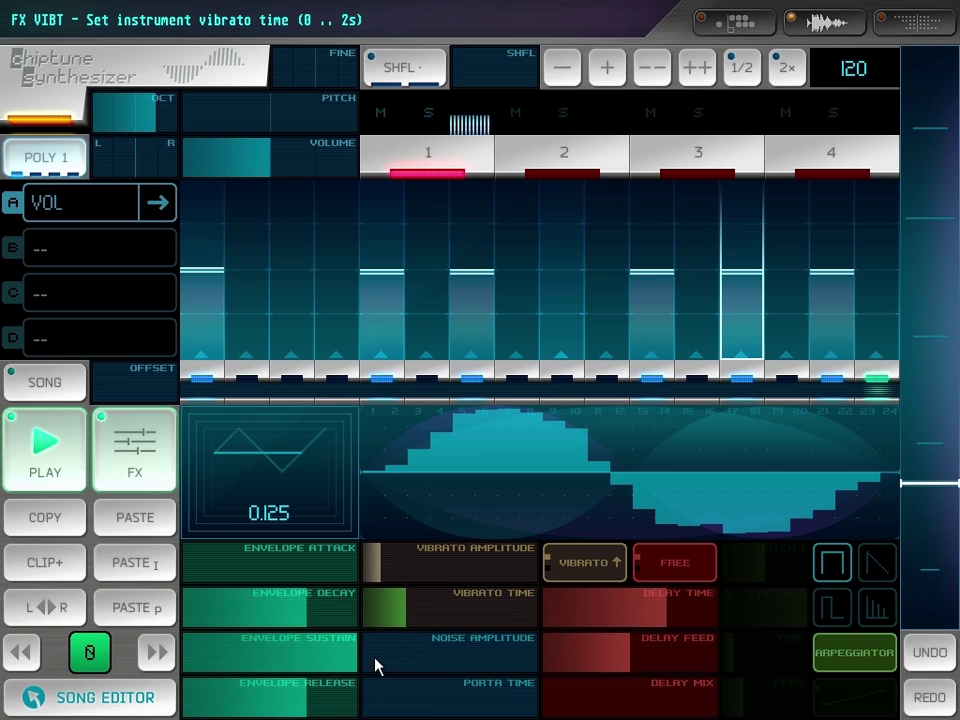
click(379, 703)
drag(379, 703, 400, 705)
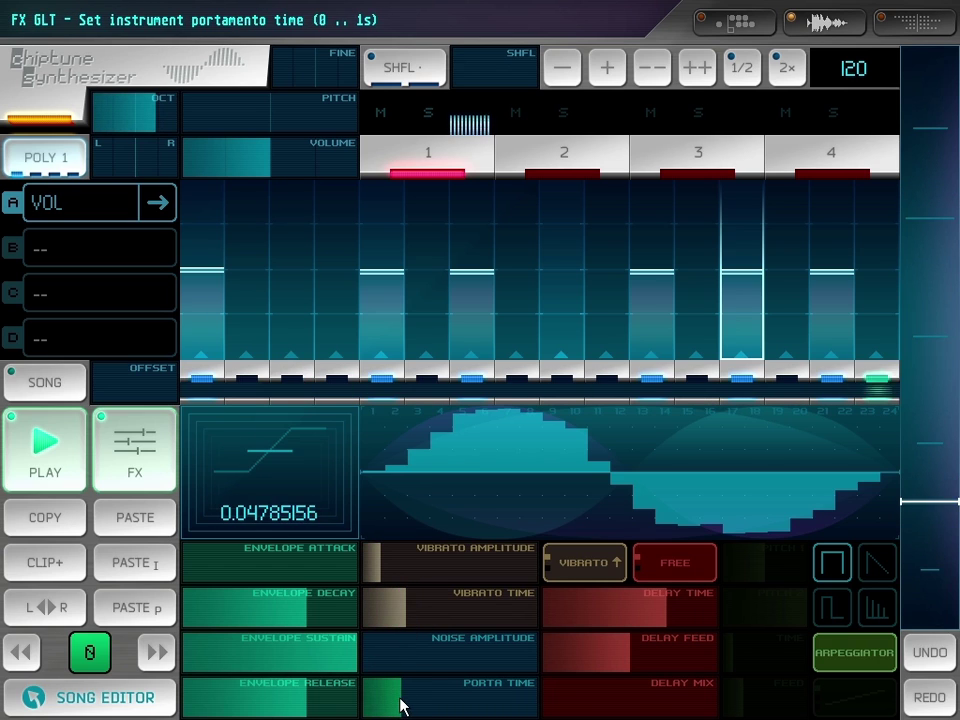
drag(580, 708, 628, 712)
click(624, 710)
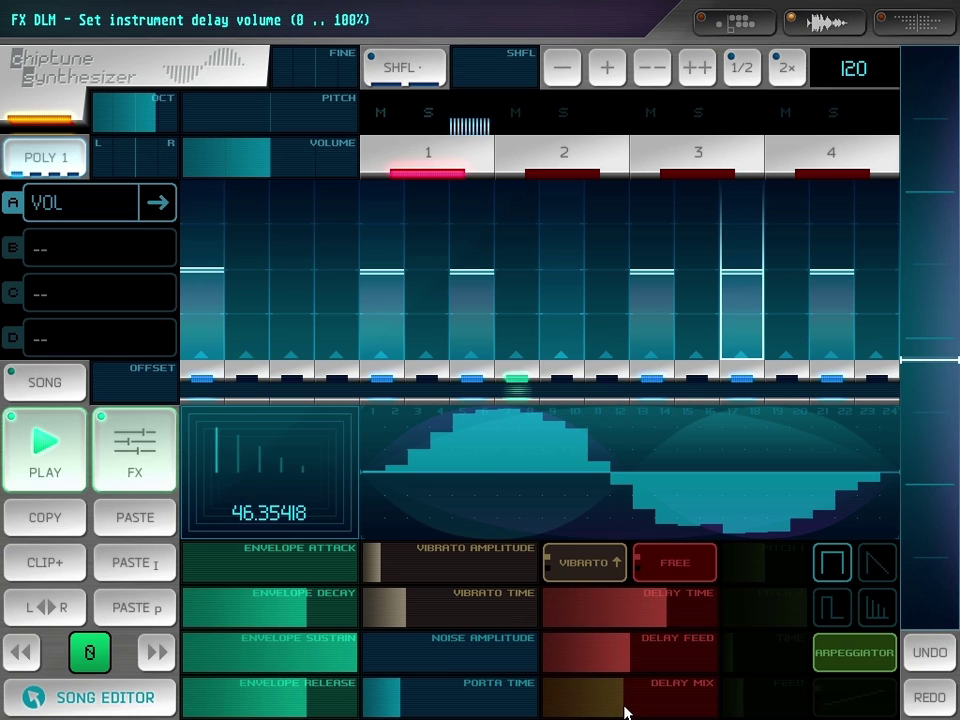
- Set the melody envelope's sustain to about 47 and decay to about 0.89
click(280, 620)
mouse_move(276, 619)
mouse_down()
mouse_move(205, 626)
mouse_move(216, 664)
mouse_move(227, 664)
mouse_up()
click(223, 658)
click(204, 621)
click(257, 699)
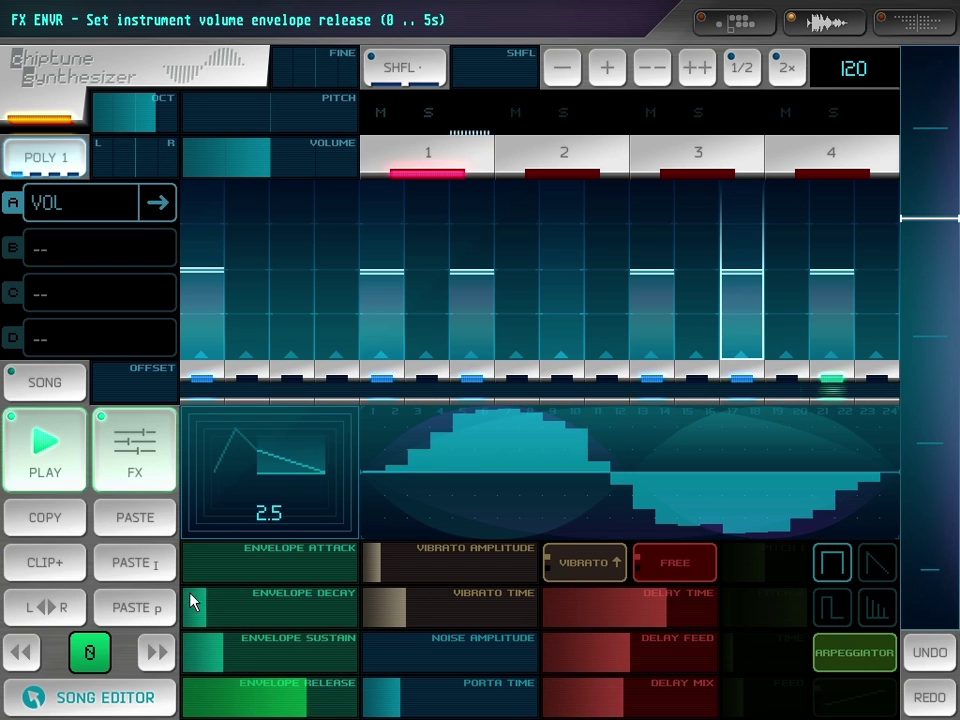
click(195, 601)
mouse_move(212, 613)
mouse_down()
mouse_move(233, 678)
mouse_move(265, 669)
mouse_up()
click(266, 671)
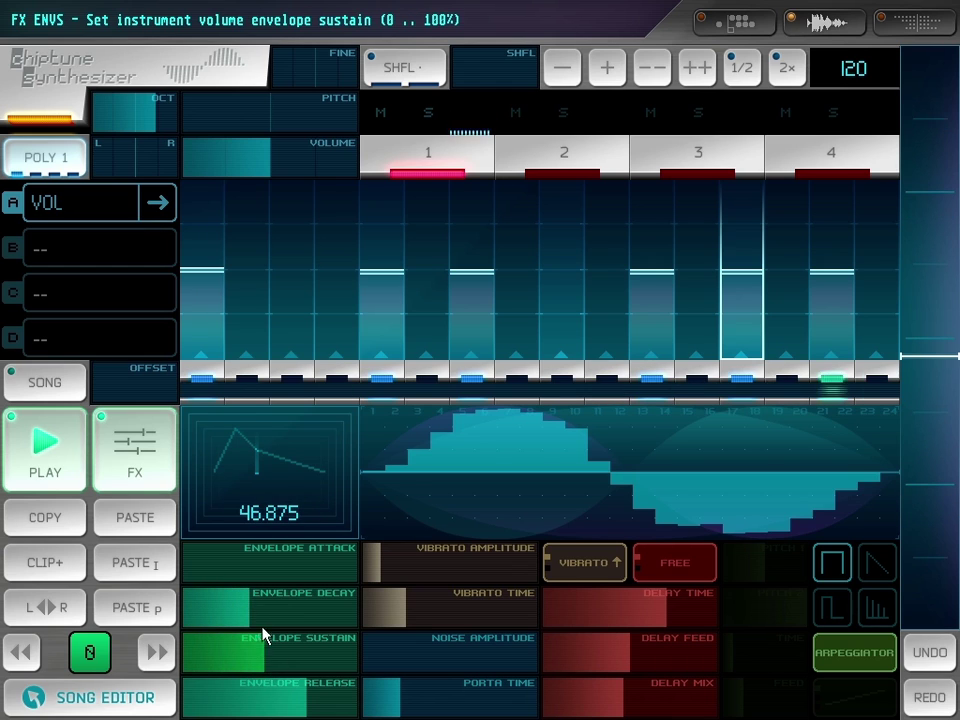
click(262, 625)
click(268, 664)
click(257, 611)
drag(257, 611, 273, 676)
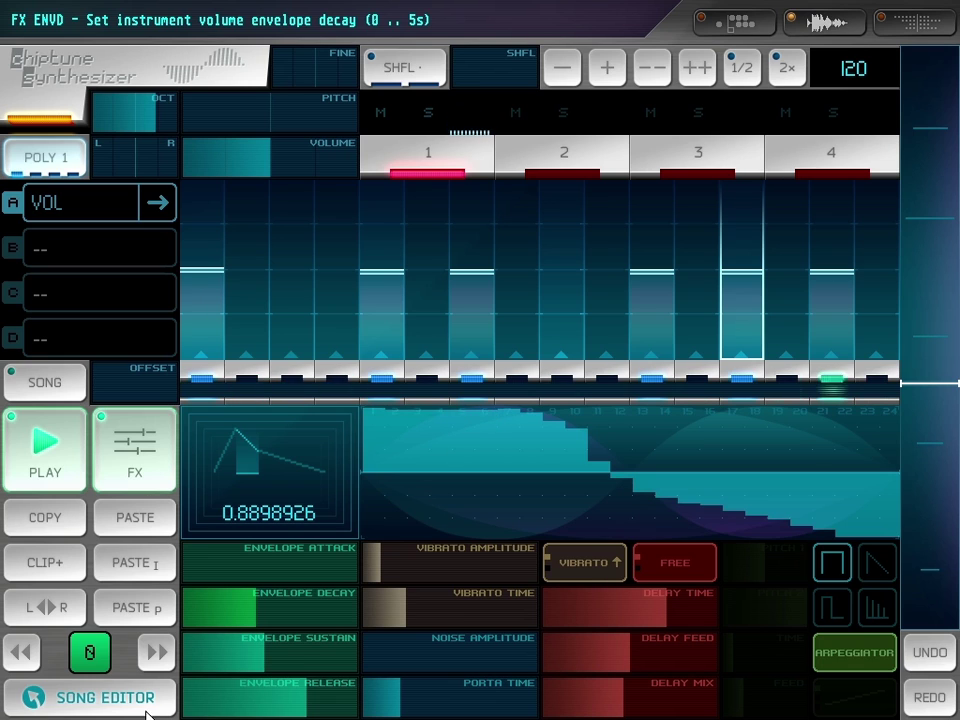
- Paste the reshaped melody instrument onto clips 1, 2 and 3, and return to the song editor
click(158, 653)
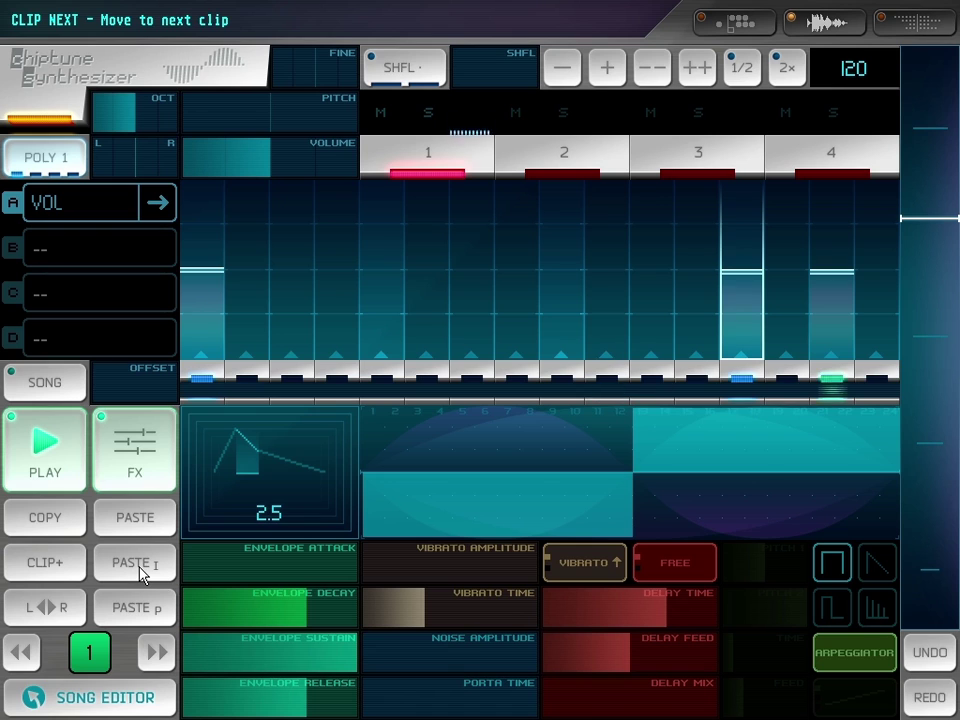
click(140, 573)
click(155, 650)
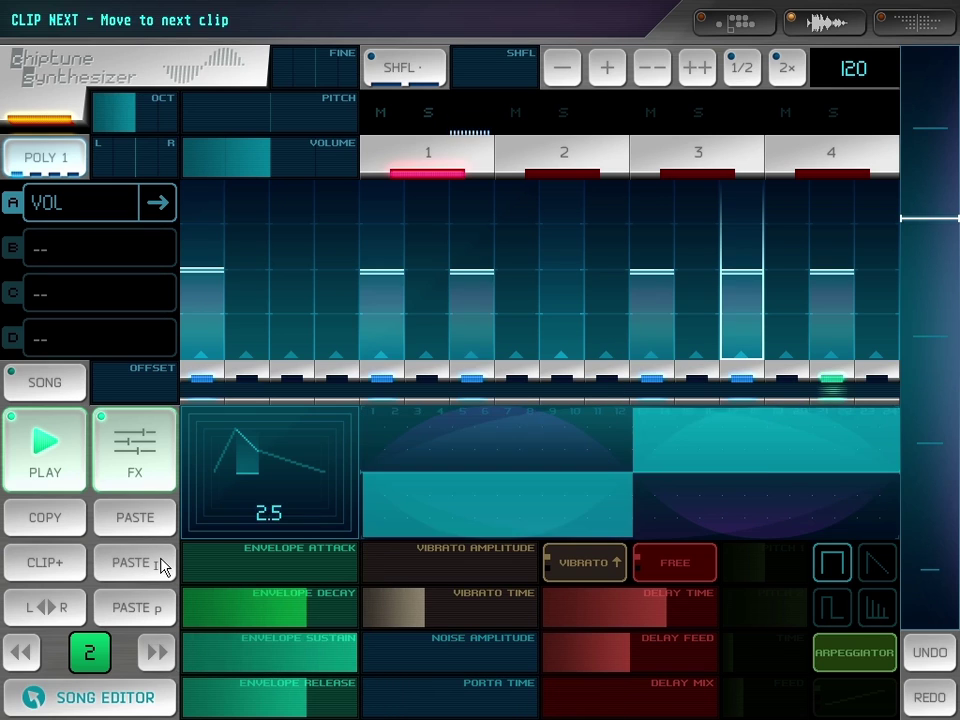
click(163, 568)
click(158, 653)
click(161, 572)
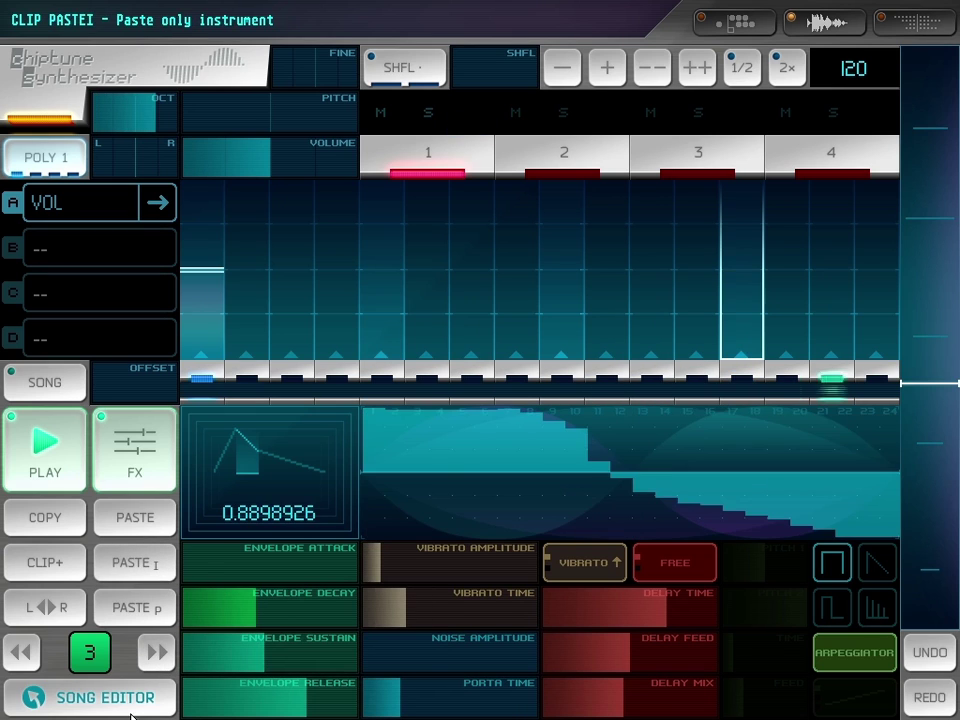
click(132, 712)
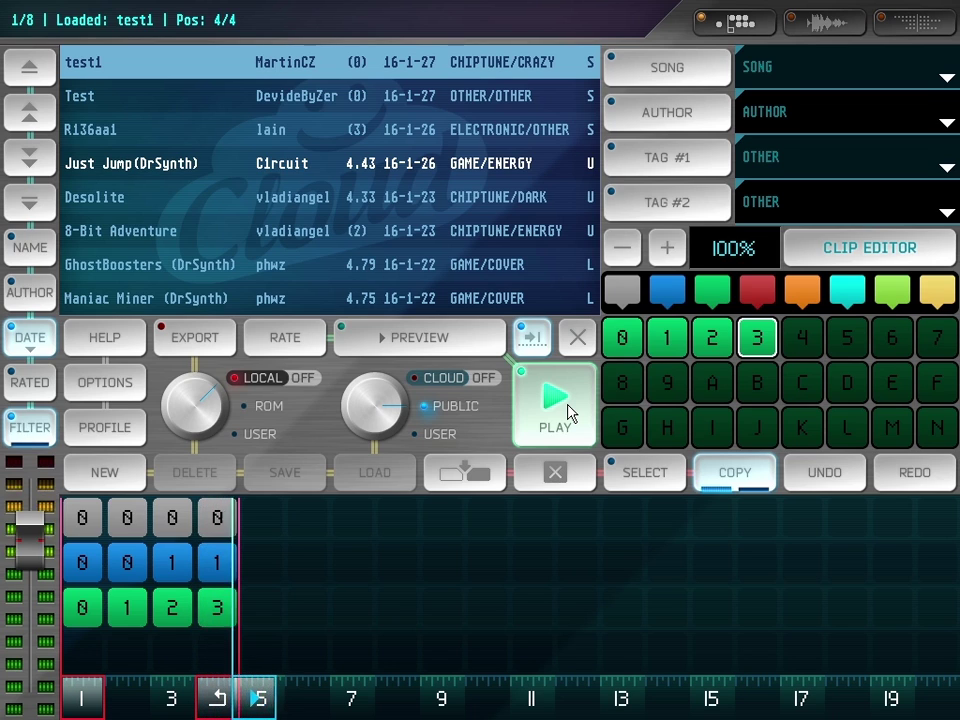
- Stop playback at bar 1 and switch storage to the local user songs test1 and t1
click(568, 412)
drag(162, 698, 84, 697)
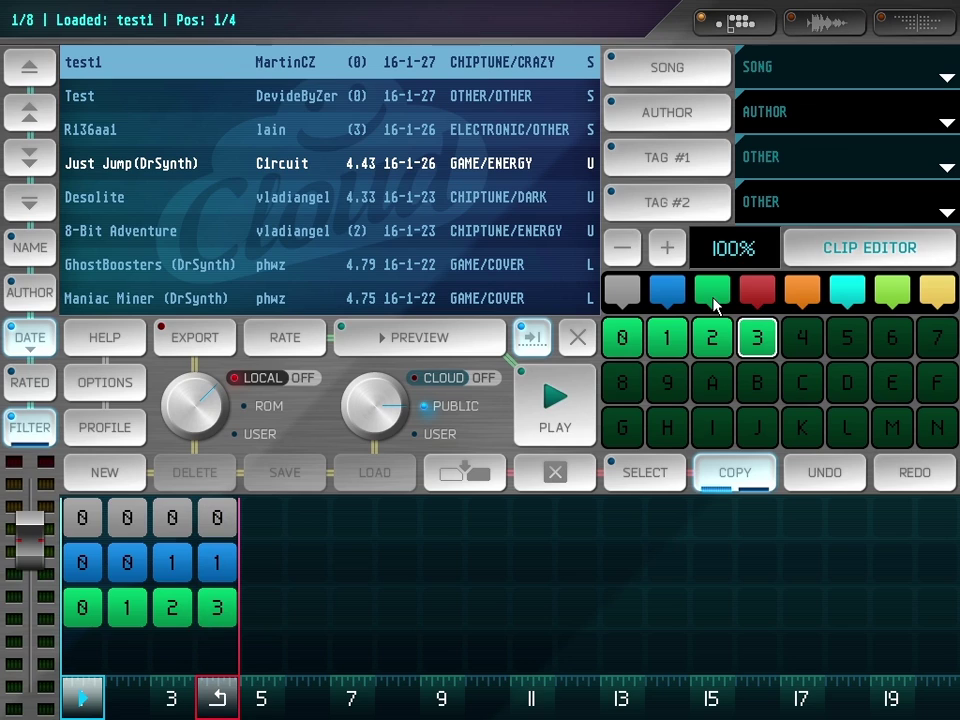
click(623, 341)
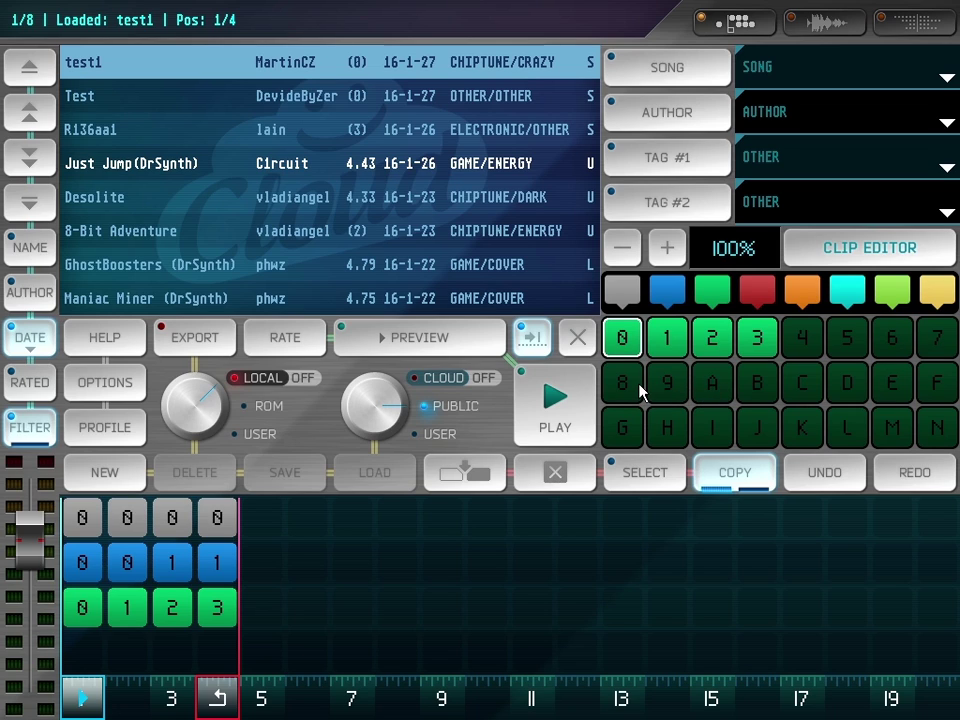
click(185, 412)
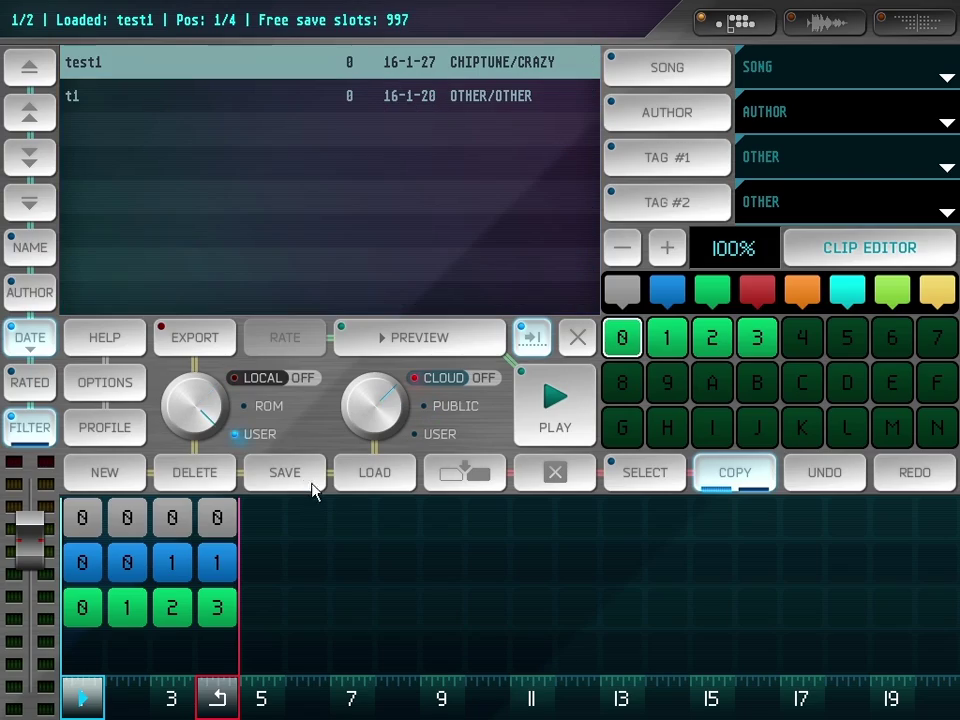